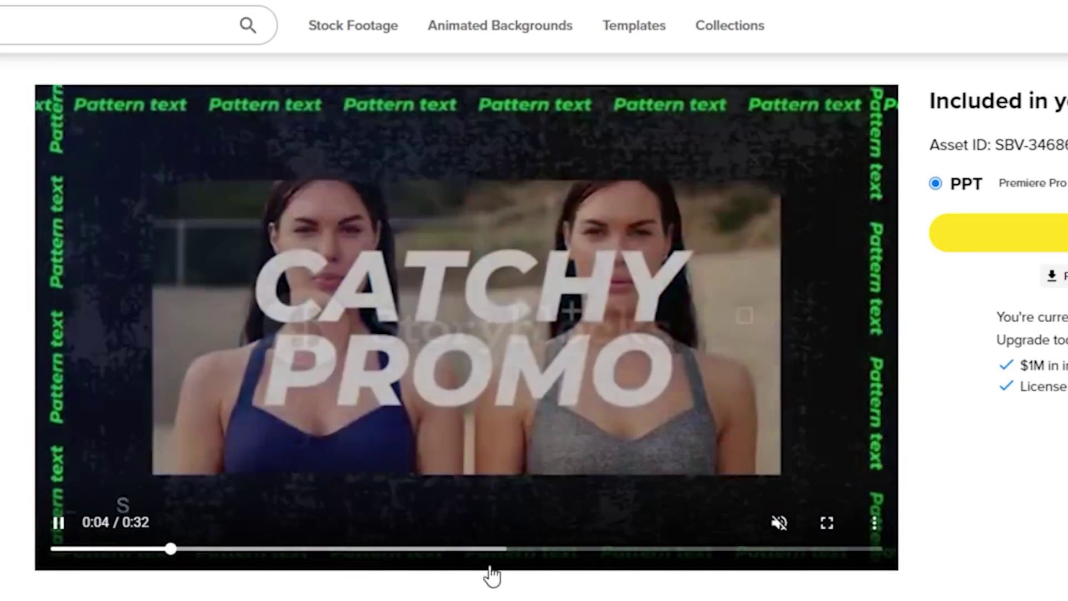
- Skip ahead through the template preview, then switch the category list to Music results
left_click_drag(491, 568, 753, 560)
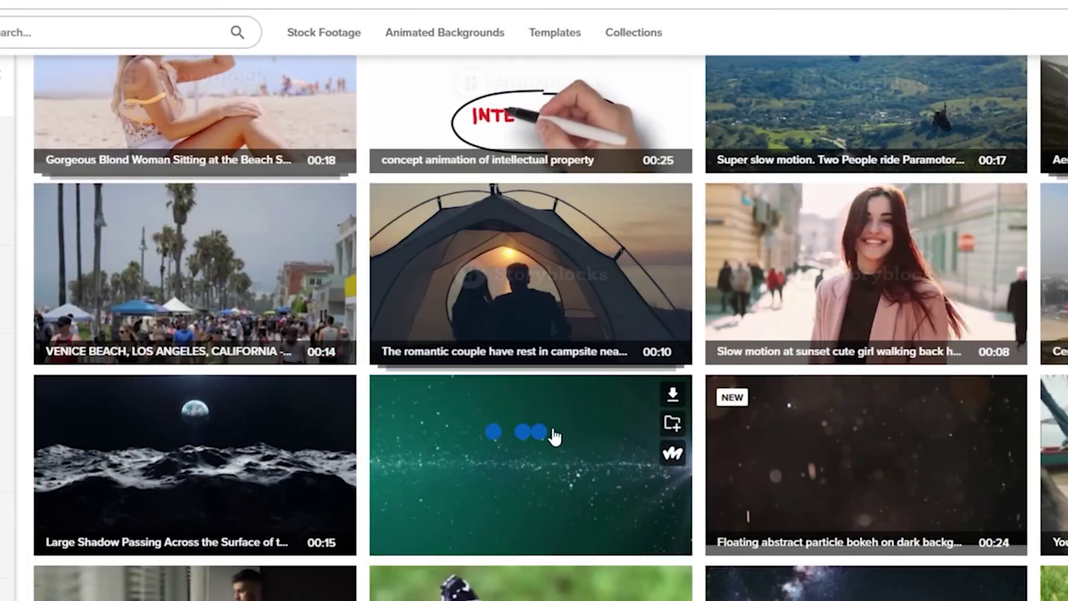
scroll(551, 434, "down", 5)
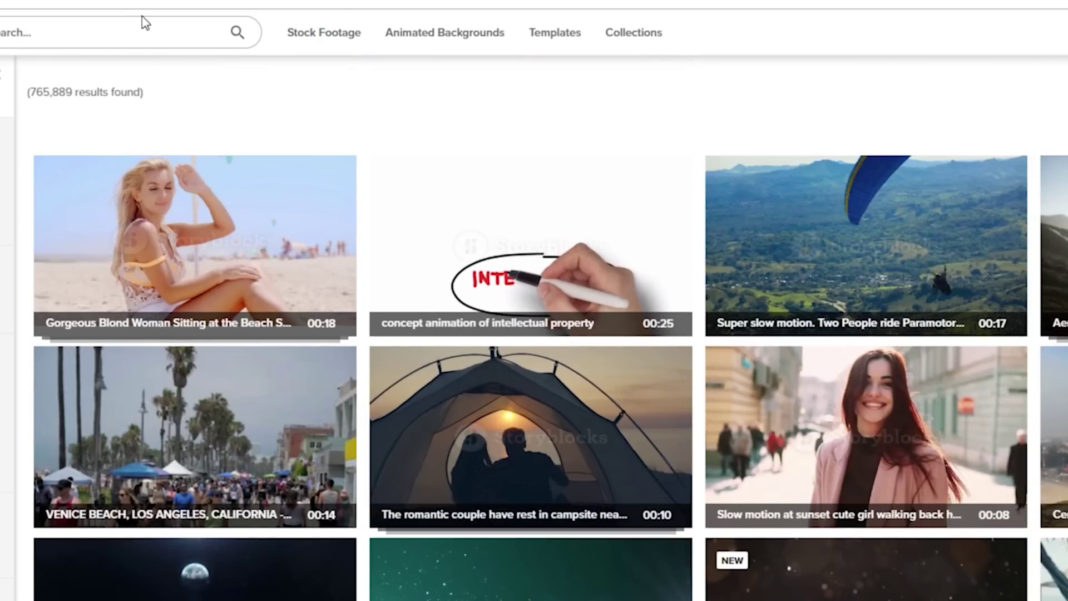
left_click(3, 32)
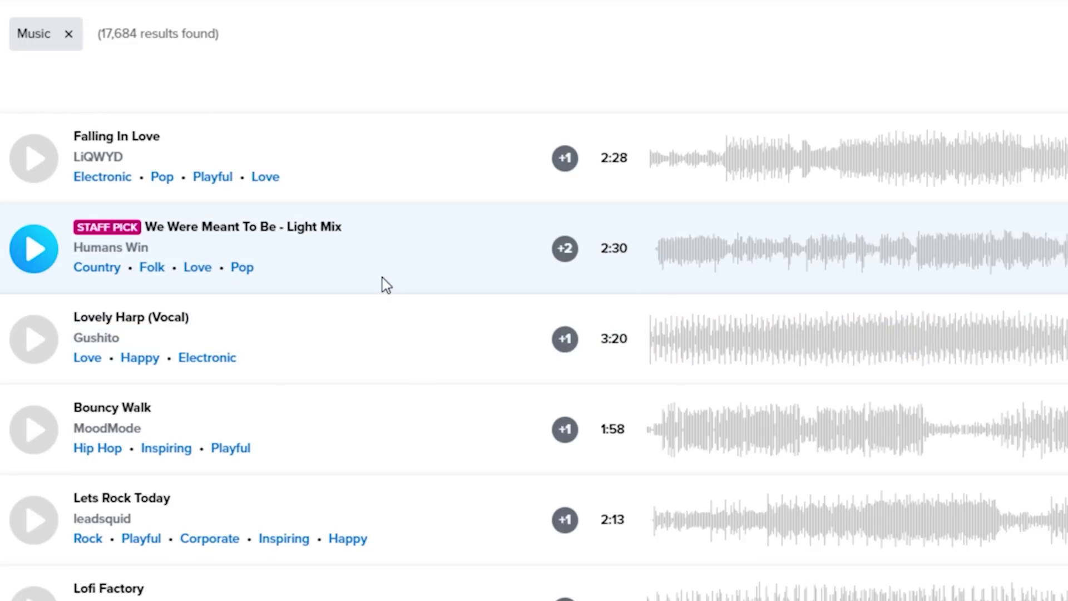
scroll(381, 284, "down", 1)
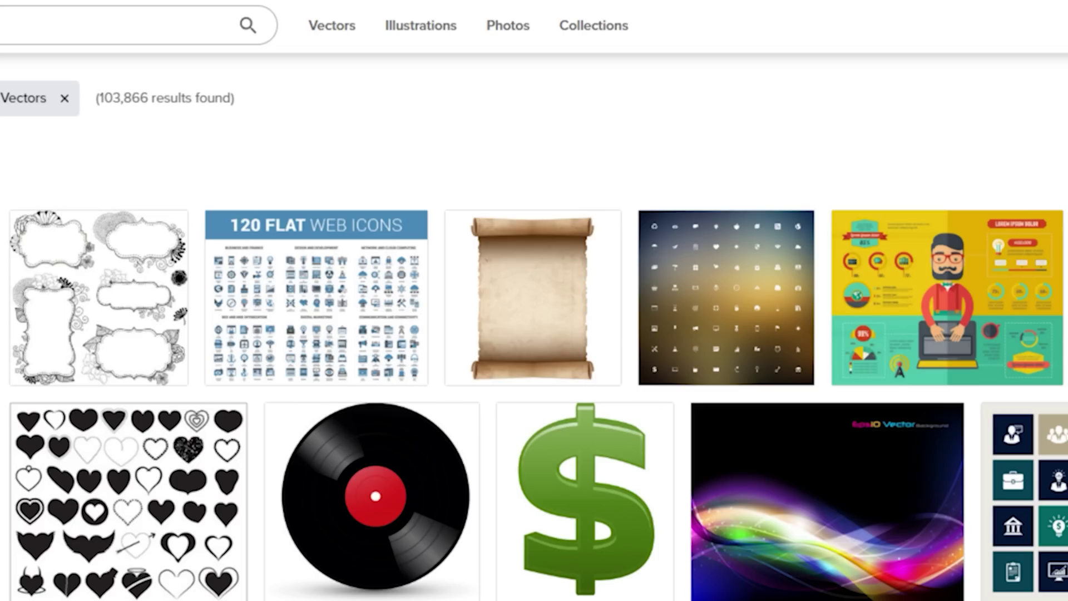
scroll(534, 333, "down", 5)
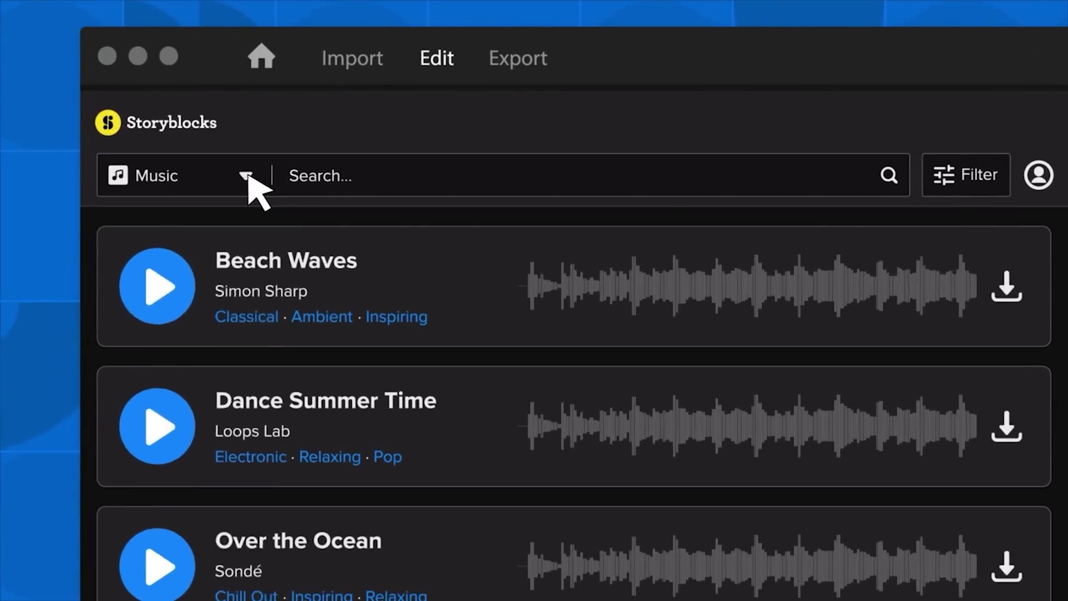
- Search Footage for 'Summer beach'
left_click(405, 80)
left_click(388, 113)
type("Summer beach")
key("Return")
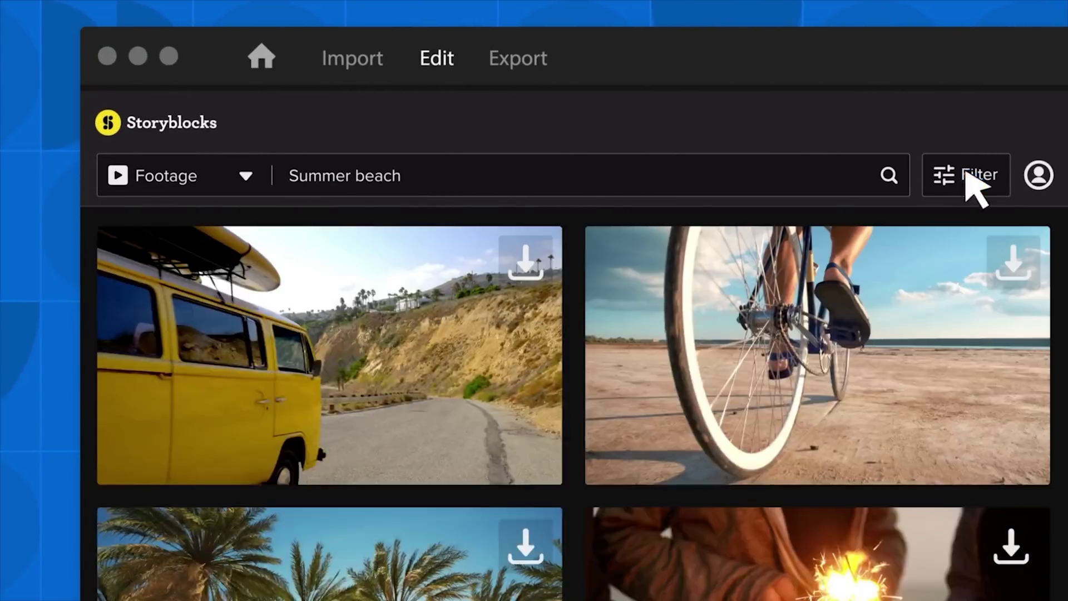
- Filter the results to Nature clips and preview one of them
left_click(970, 179)
left_click(107, 266)
left_click(283, 386)
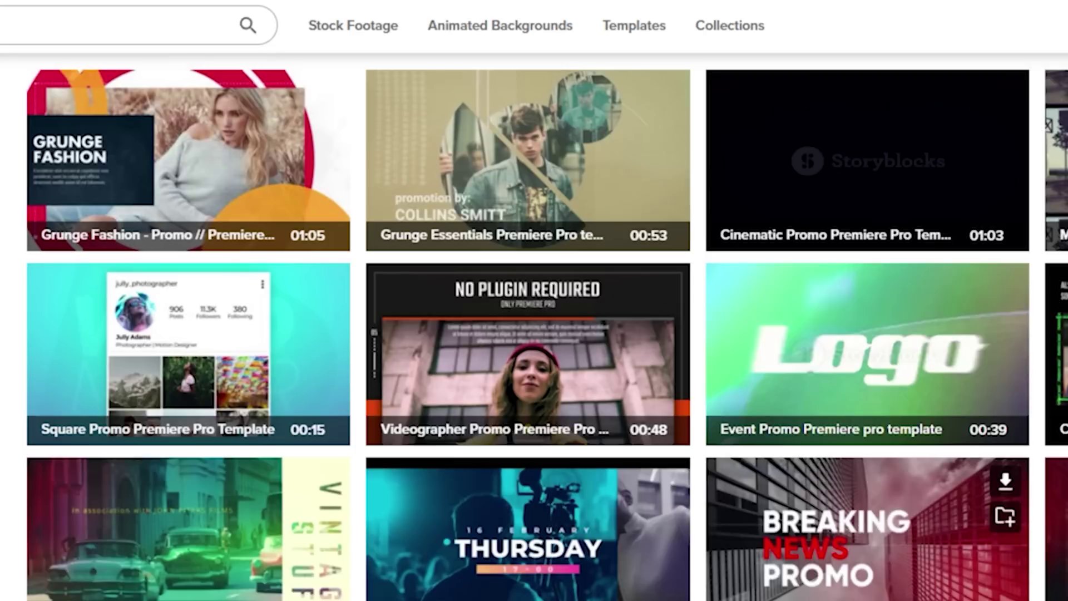
scroll(658, 348, "up", 3)
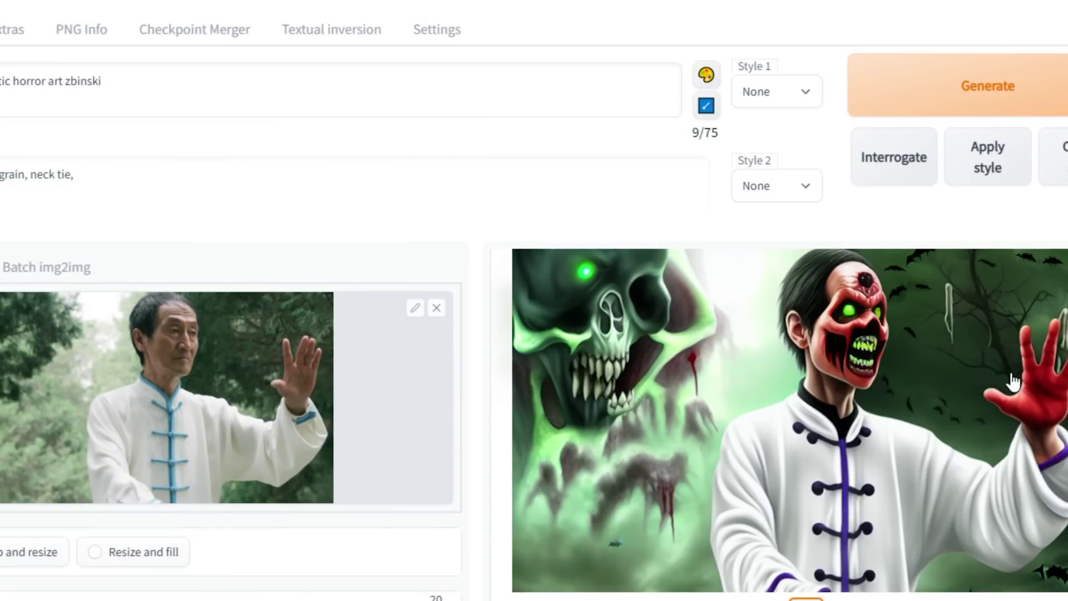
- Open the zombie-horror img2img result in the full-screen lightbox
left_click(996, 400)
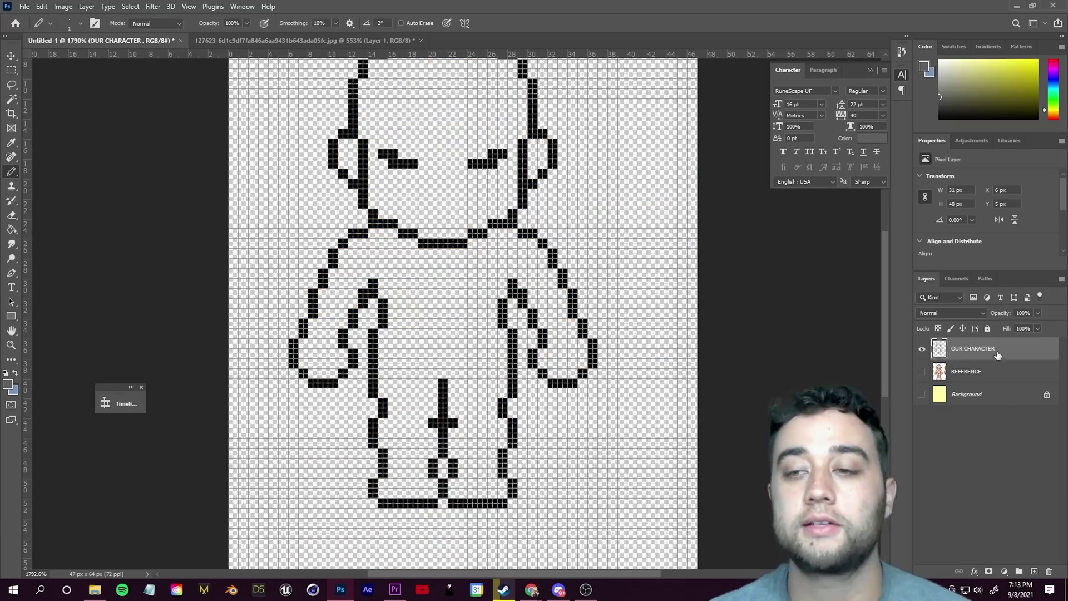
- Paint-bucket fill the character's torso and arms with grey on the OUR CHARACTER layer
left_click(347, 245)
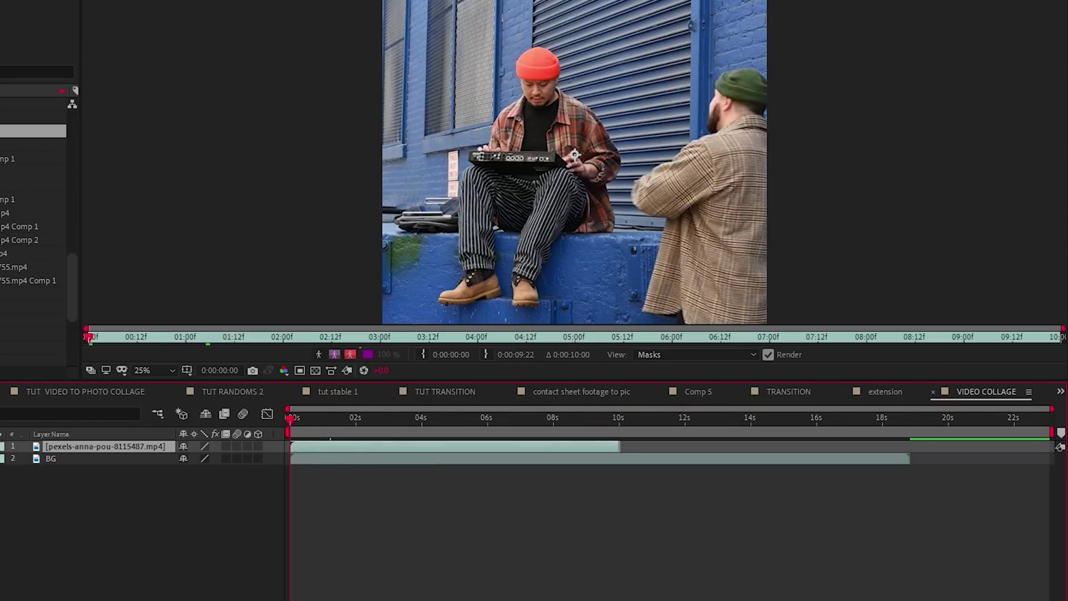
- At about 2 seconds, run Track Camera on the layer and move the bike rider lower left
left_click(363, 425)
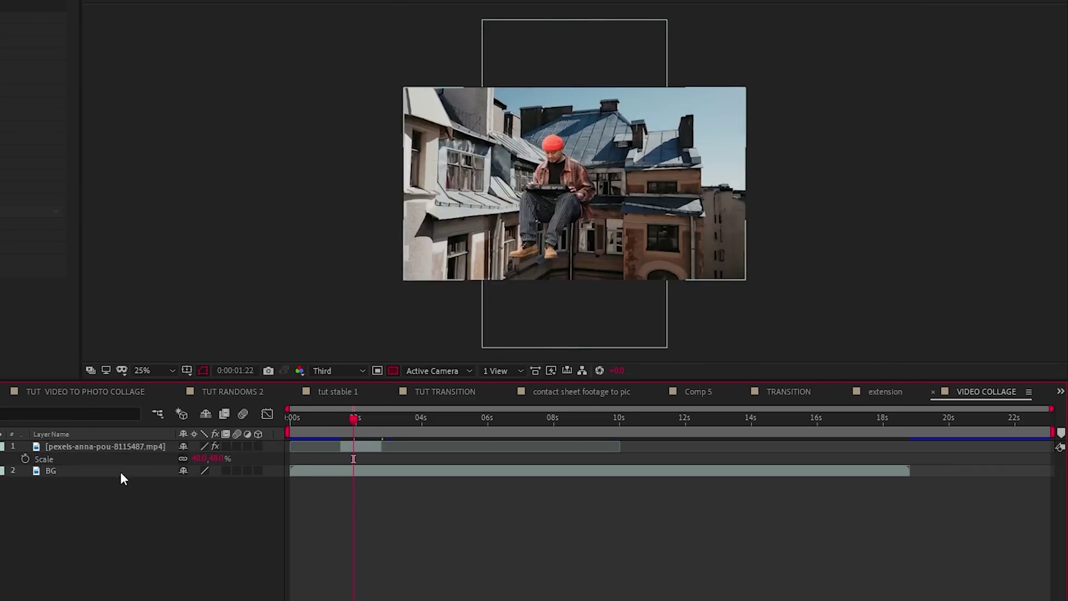
right_click(121, 472)
mouse_move(250, 306)
left_click(348, 306)
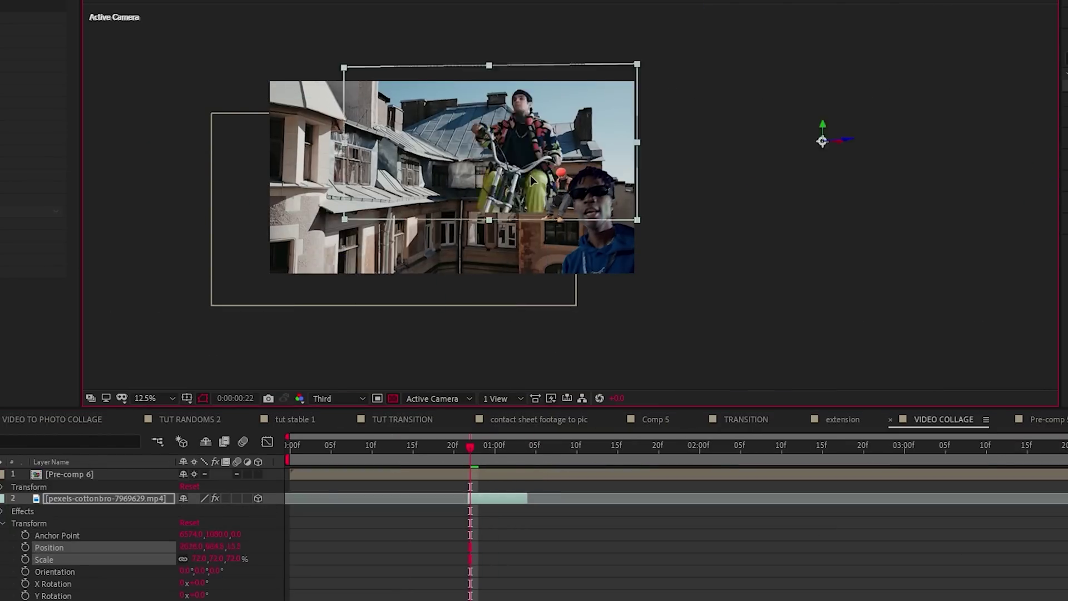
left_click_drag(530, 176, 350, 224)
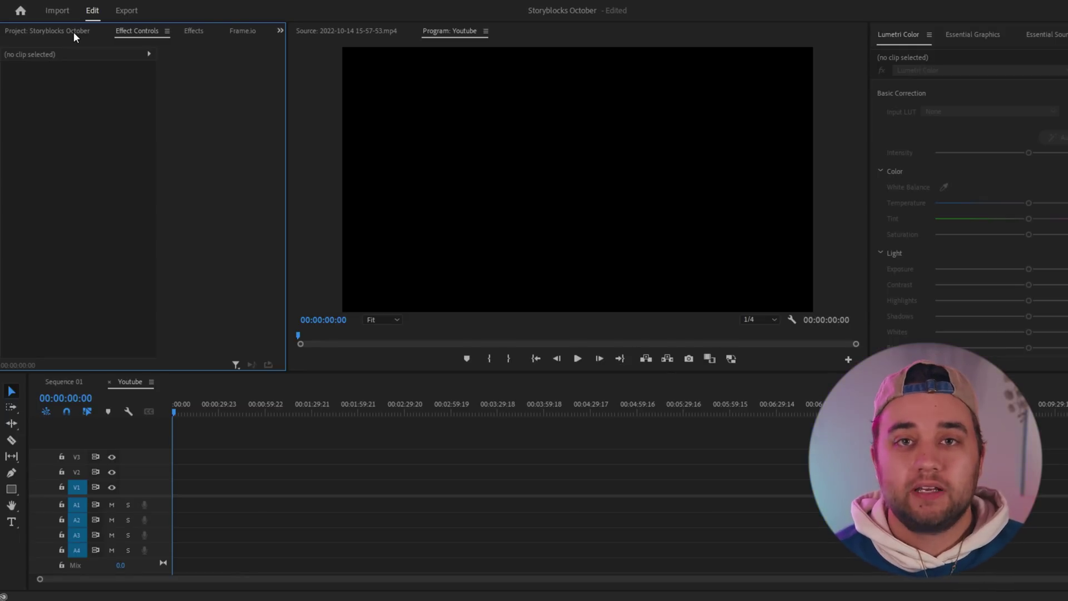
- Start a new sequence and set its custom frame size to 1080 × 1920
left_click(9, 5)
mouse_move(34, 7)
left_click(246, 48)
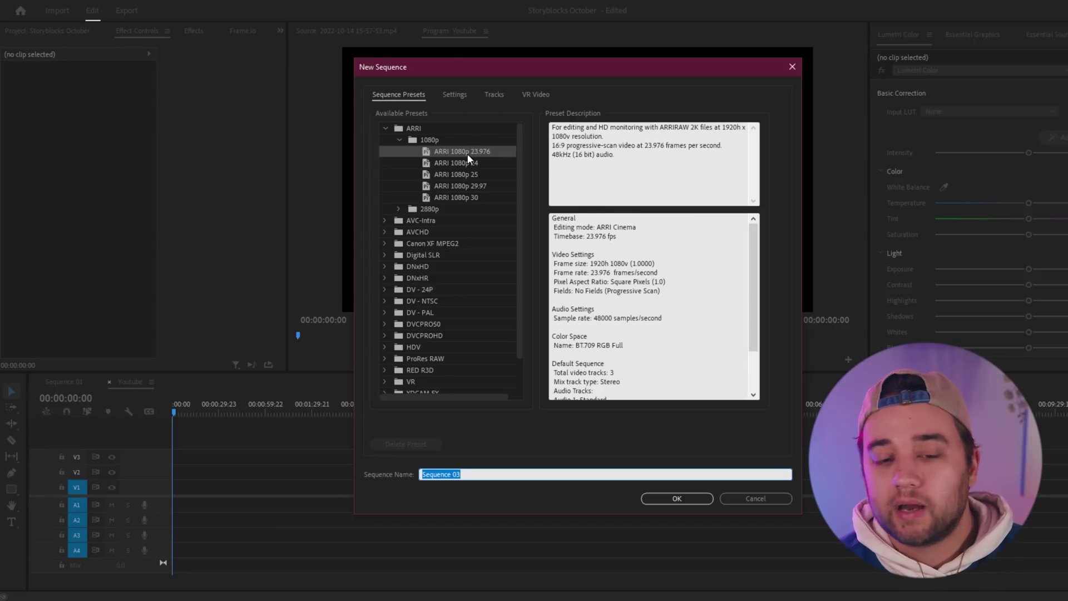
left_click(453, 96)
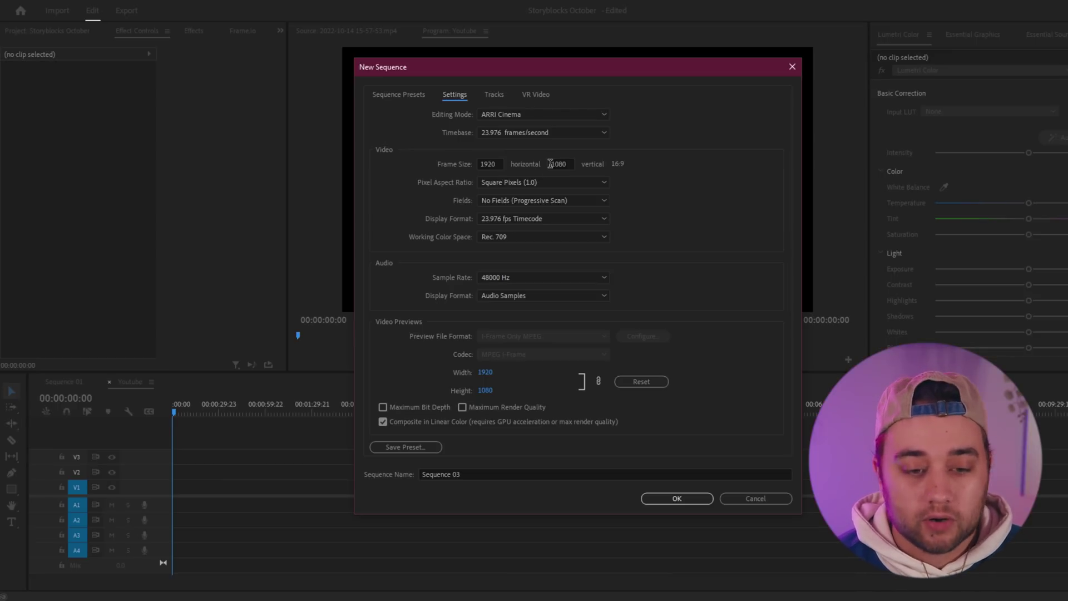
double_click(488, 163)
type("1080")
key("Tab")
type("1920")
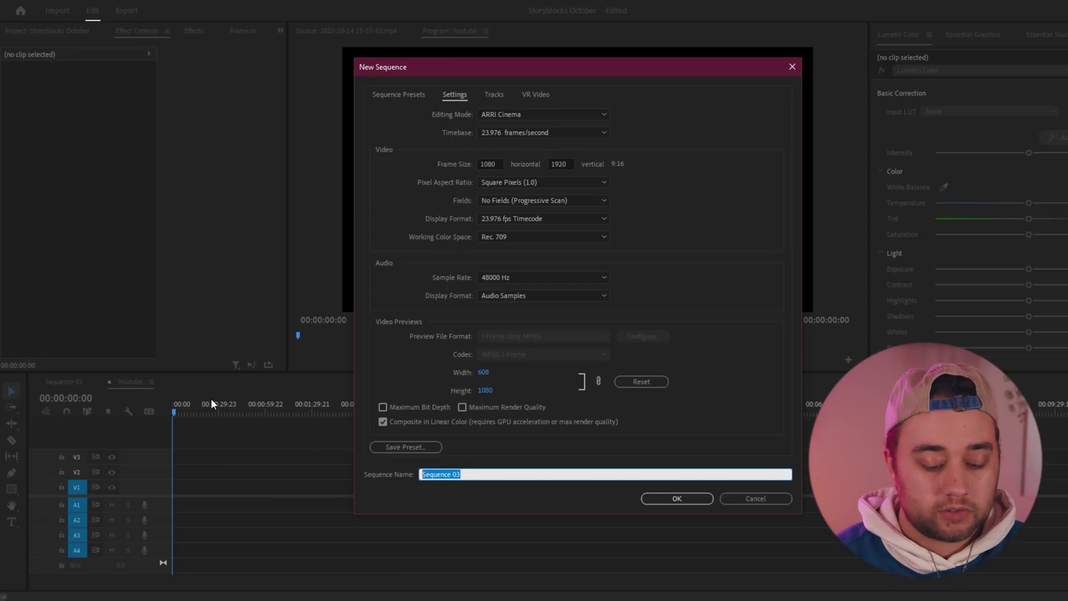
- Confirm the SHORT sequence, scrub its empty timeline, and bring up the captions panel
left_click(679, 499)
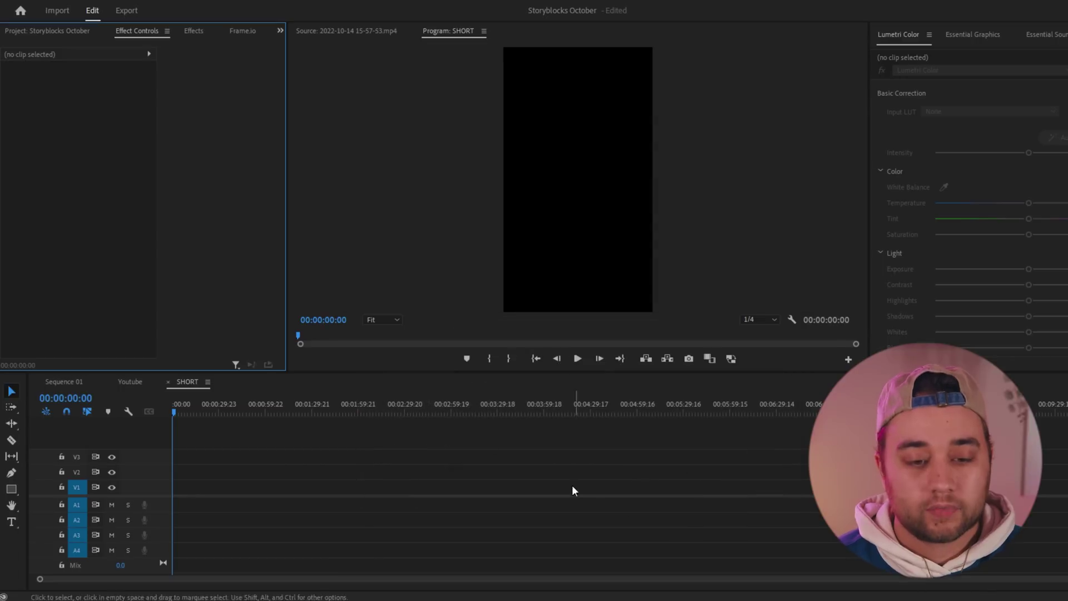
left_click_drag(264, 419, 269, 420)
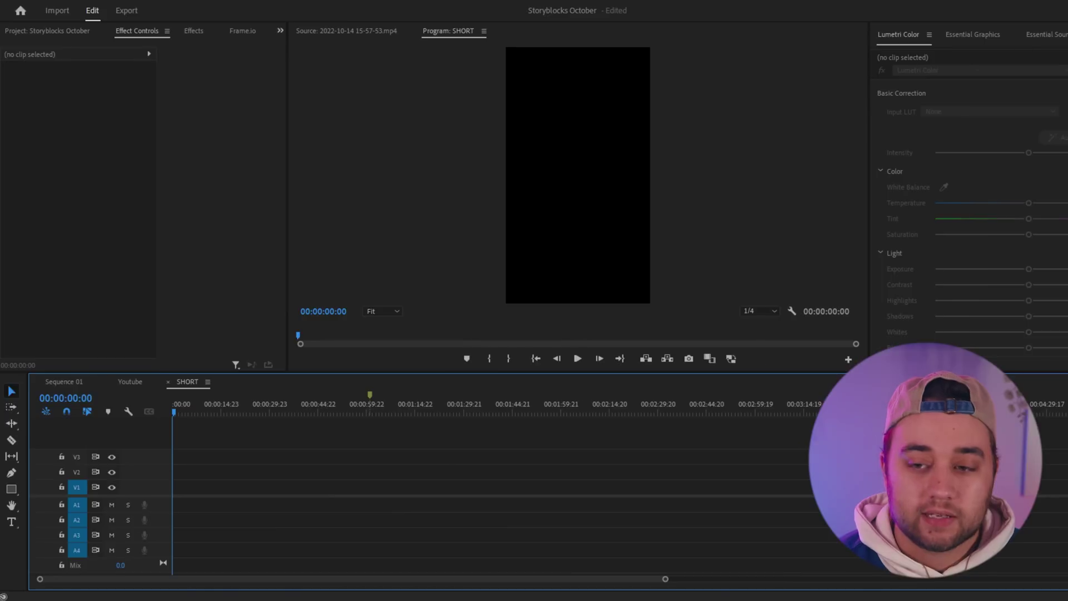
left_click(1067, 35)
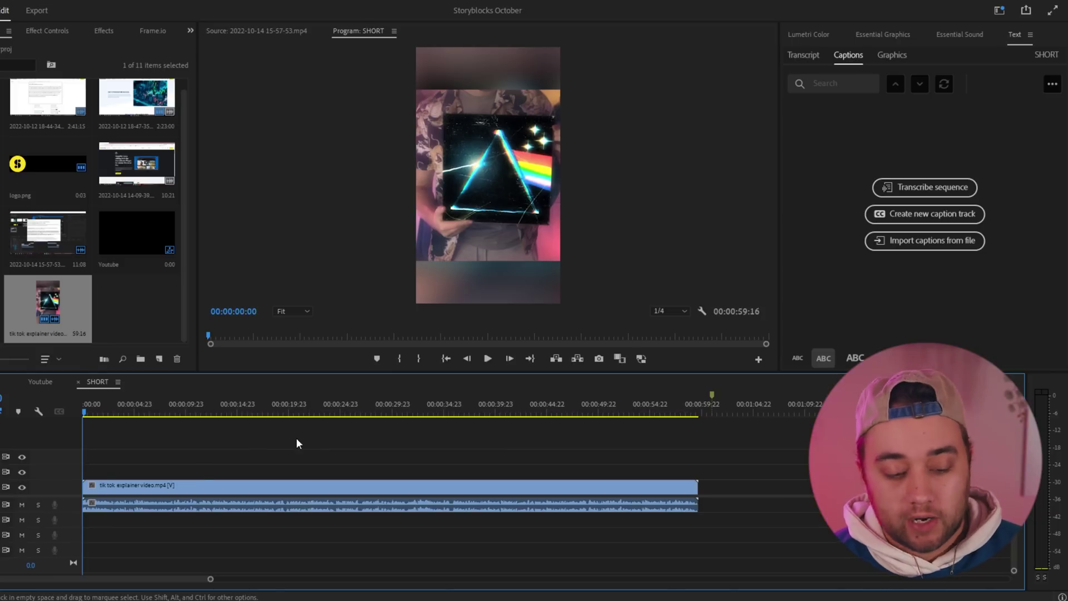
- Transcribe the tik tok explainer clip's speech and open the create-captions options
left_click(154, 485)
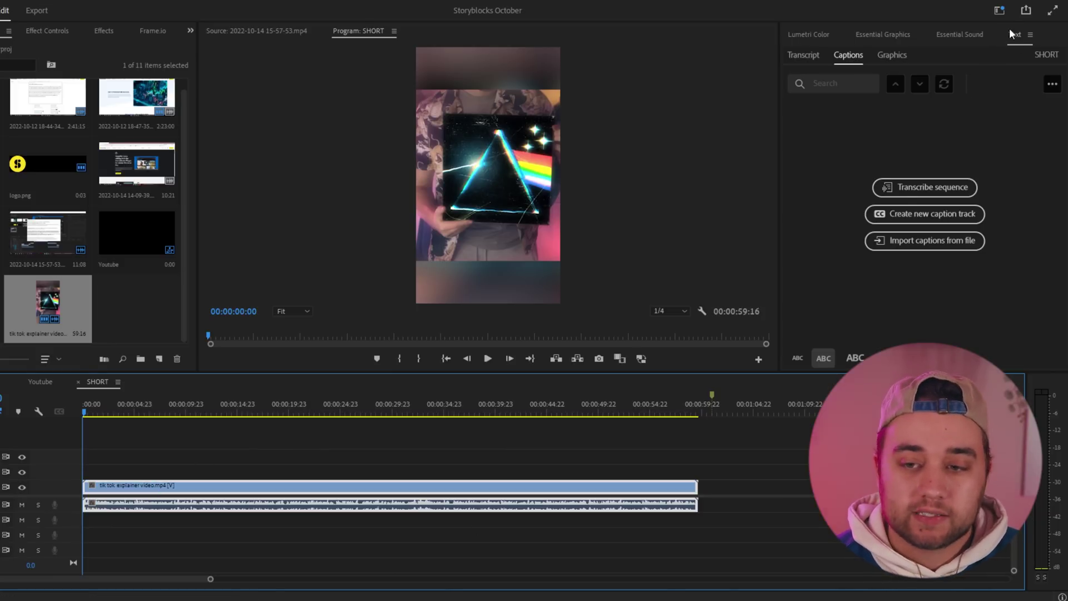
left_click(932, 187)
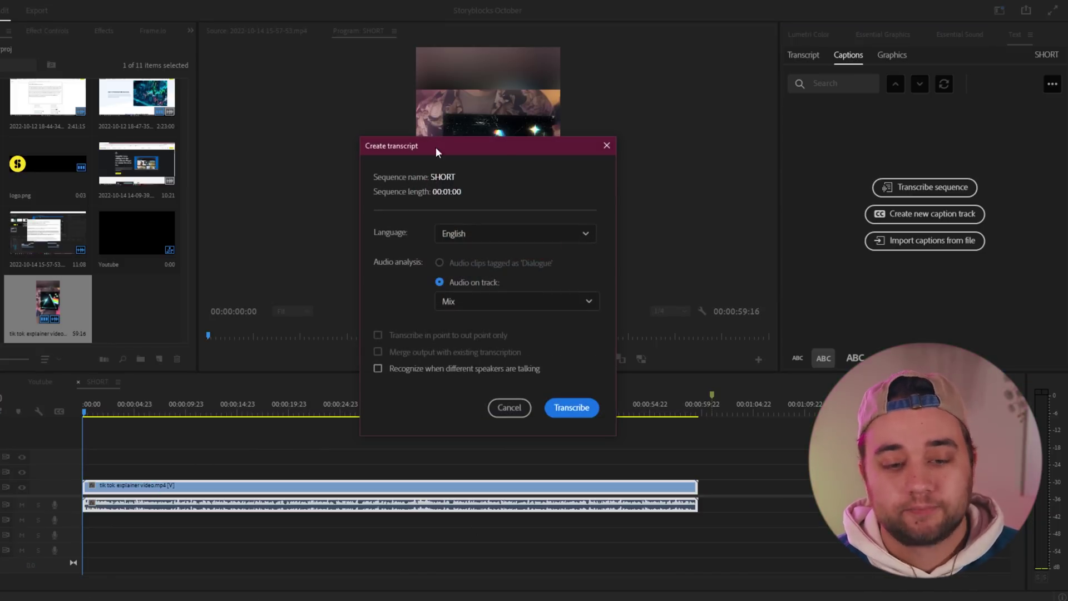
left_click(571, 407)
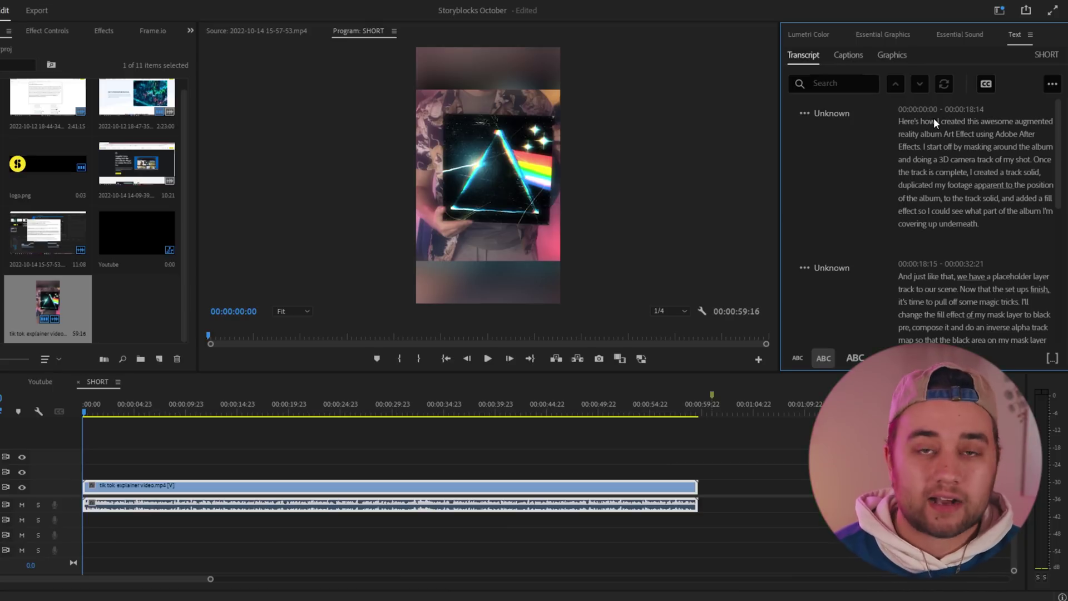
left_click(986, 84)
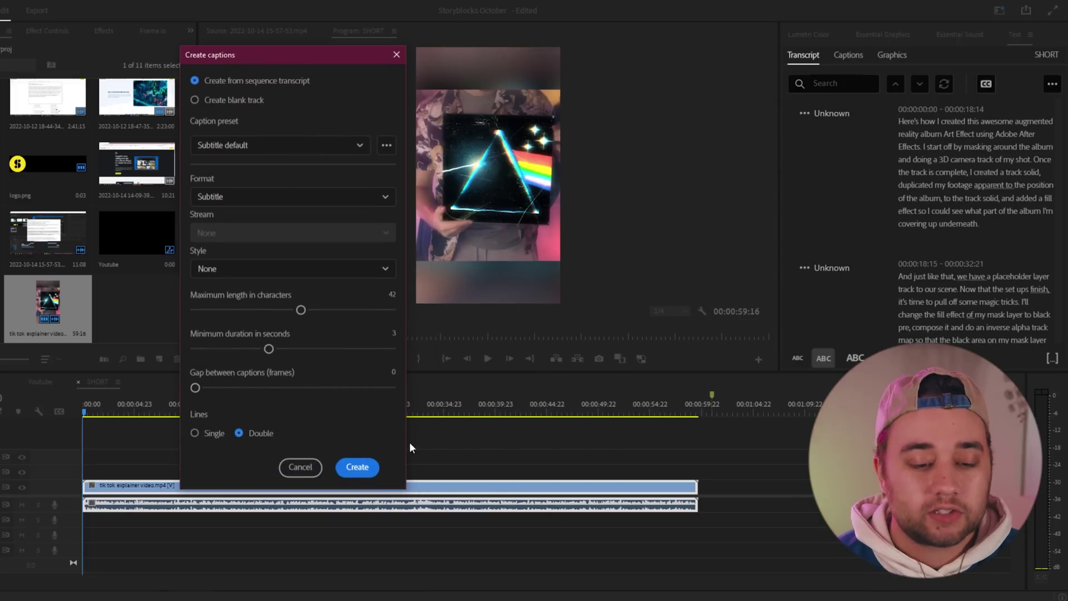
- Create captions from the transcript, mute A1, play back, then zoom in on the captions
left_click(357, 467)
left_click(22, 506)
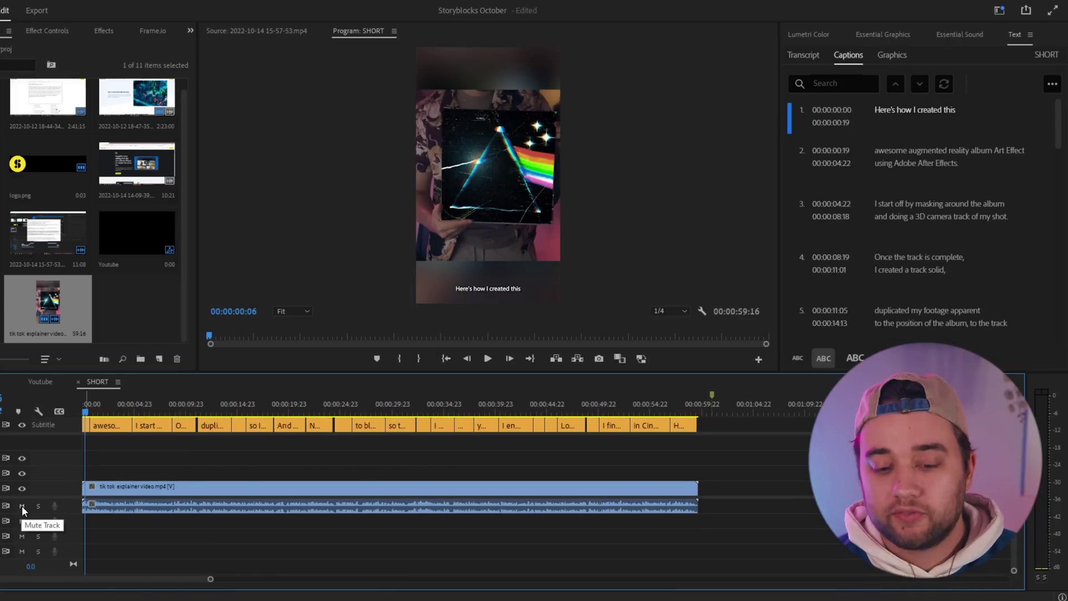
key("space")
left_click(490, 265)
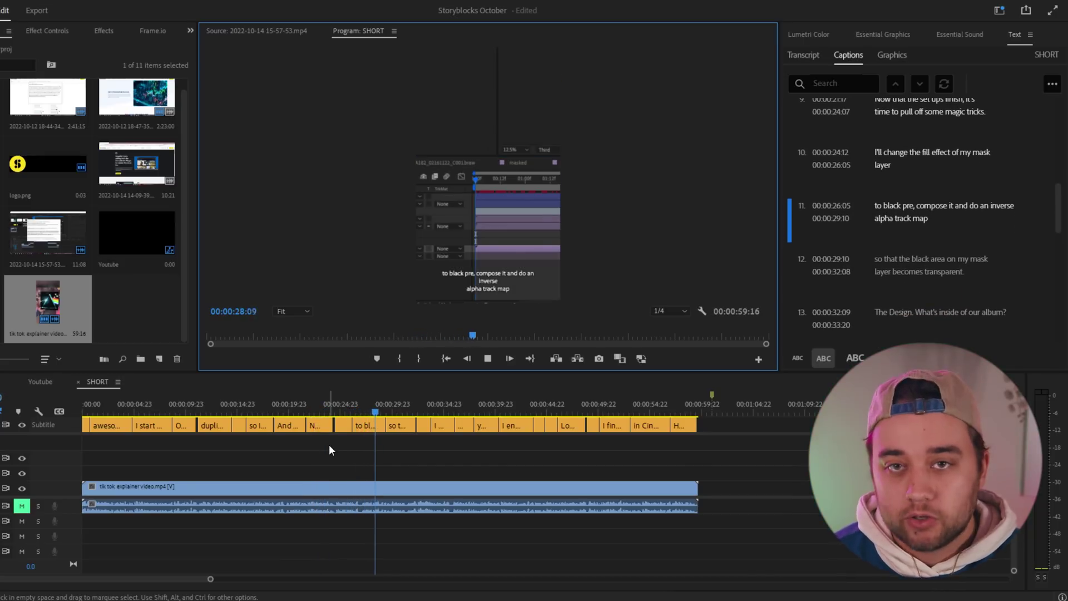
left_click(115, 463)
key("Home")
key("=")
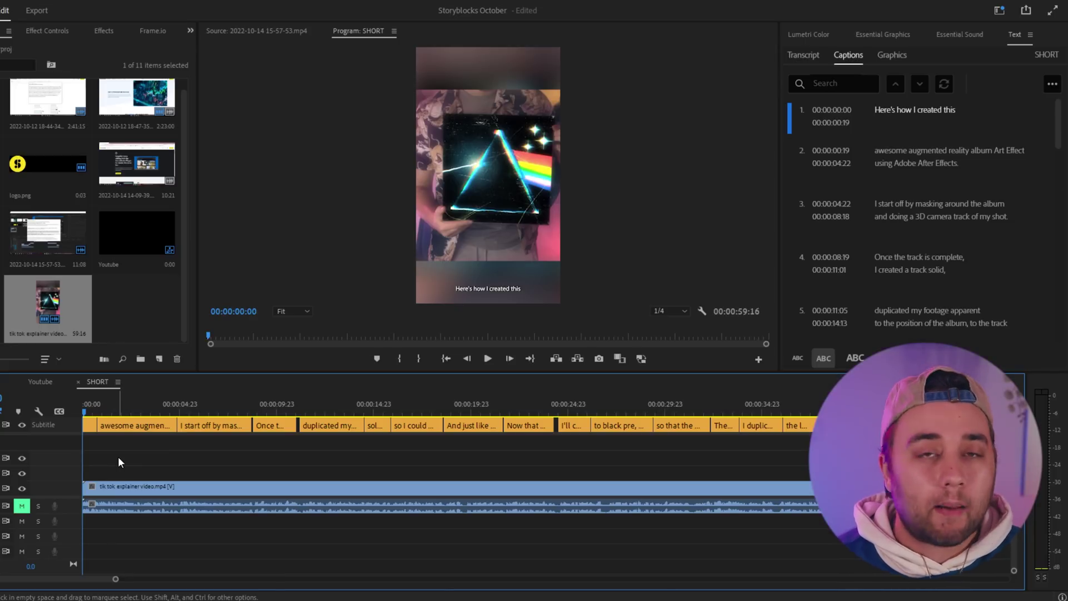
- Trim the start of the caption Graphic clip and move it from V2 up to V3
left_click(425, 180)
left_click(426, 180)
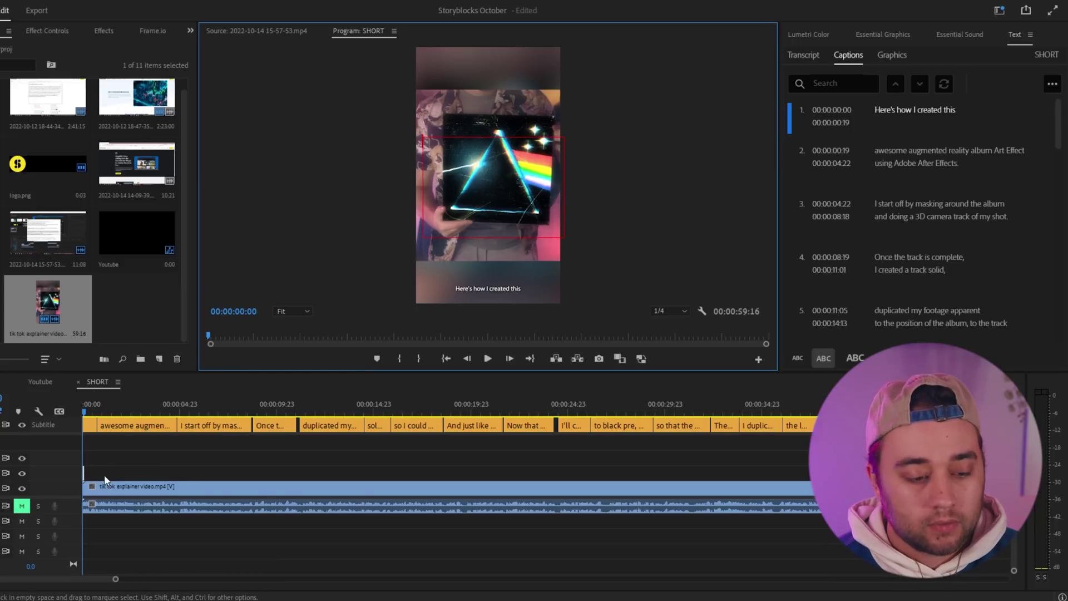
scroll(107, 474, "down", 2)
scroll(92, 471, "up", 2)
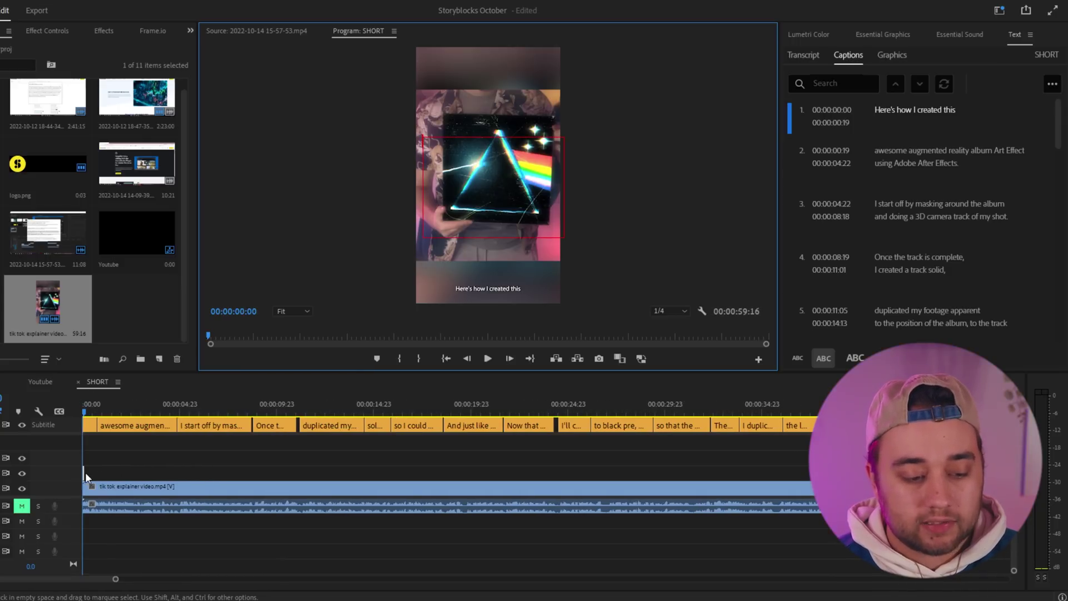
left_click_drag(86, 482, 89, 484)
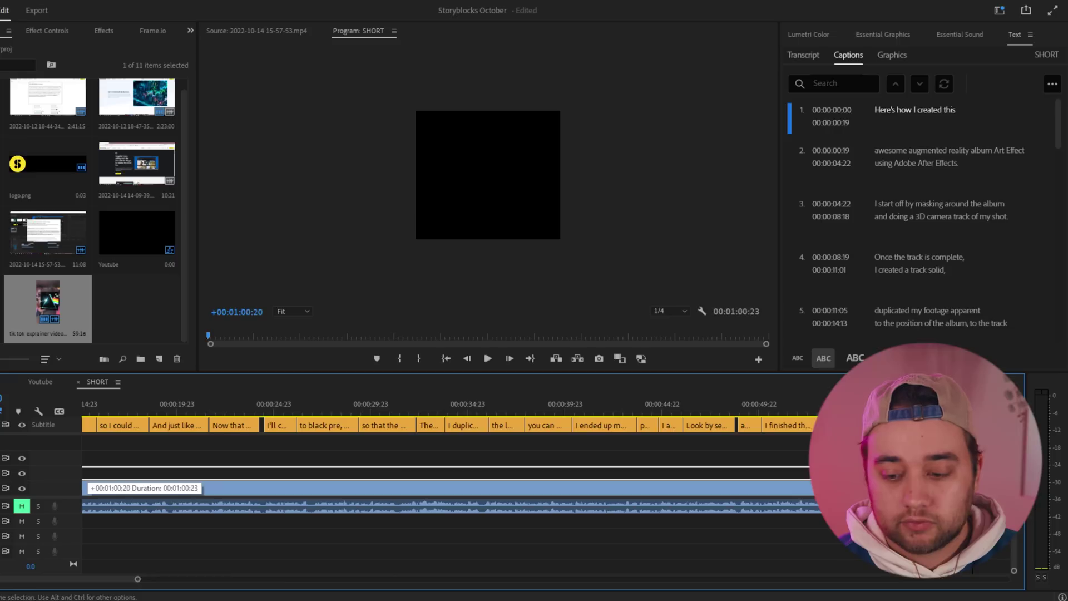
left_click_drag(248, 470, 236, 456)
scroll(105, 462, "up", 5)
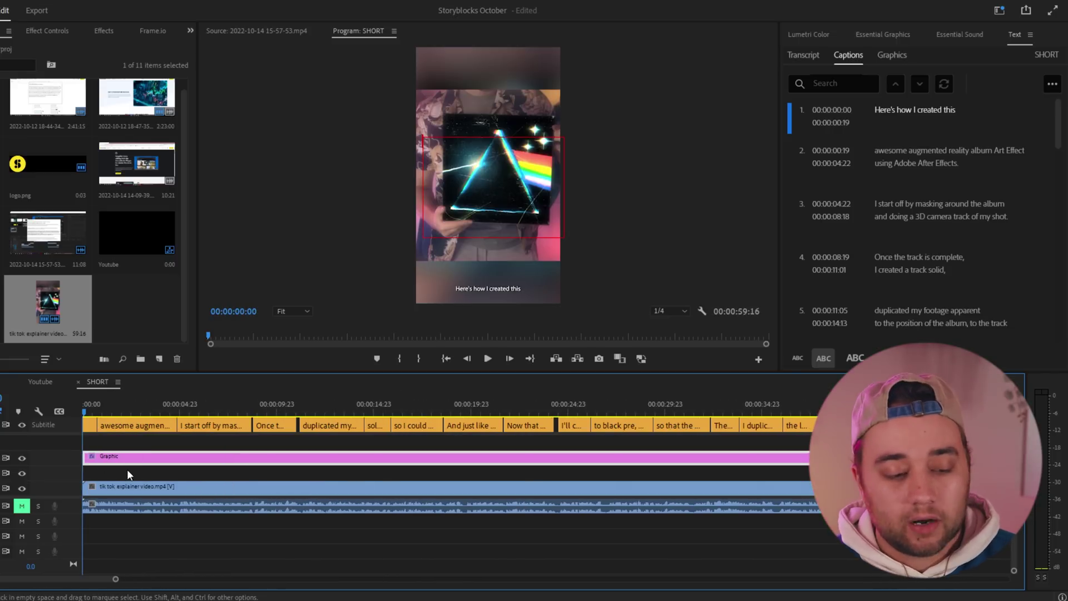
- Razor-cut the Graphic clip at the first two caption boundaries
key("c")
key("=")
key("=")
left_click(314, 466)
left_click(441, 466)
- Copy the first caption's text and paste it into the first Graphic piece
left_click(915, 116)
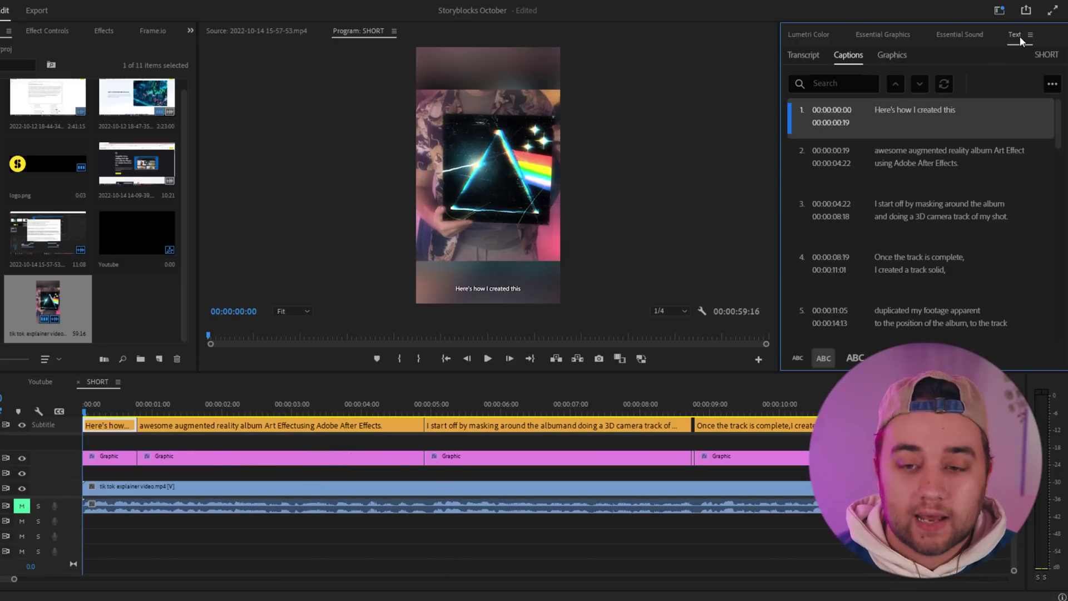
left_click(880, 38)
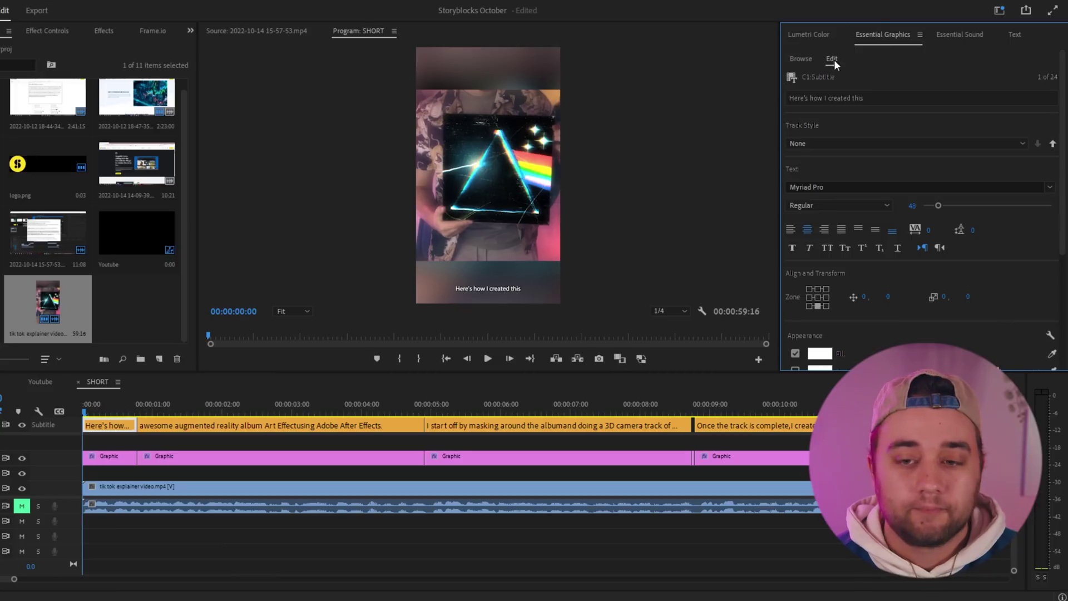
left_click(845, 101)
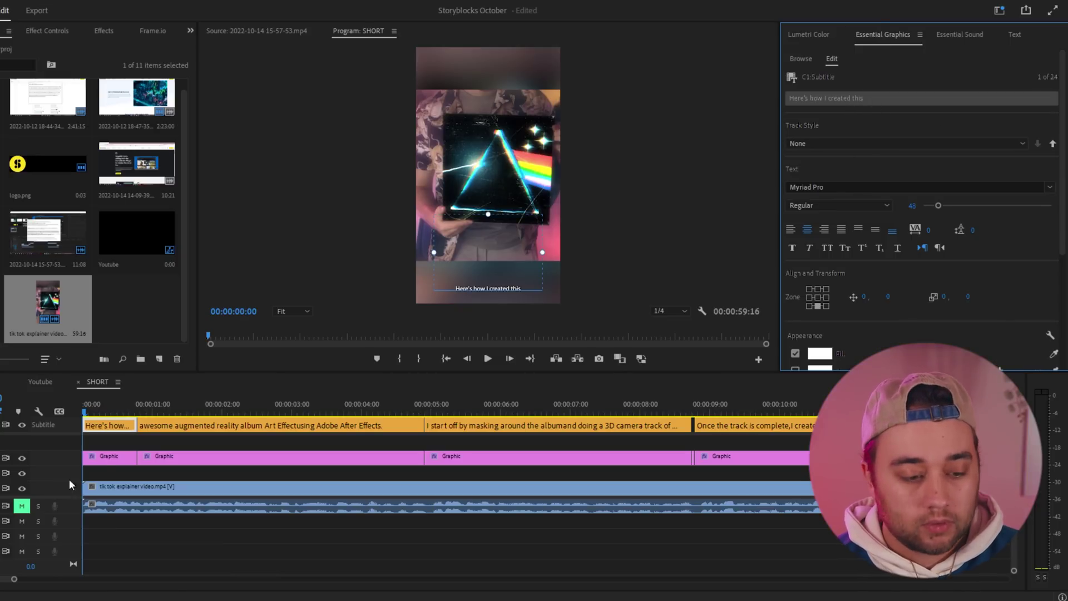
left_click(109, 456)
left_click(491, 191)
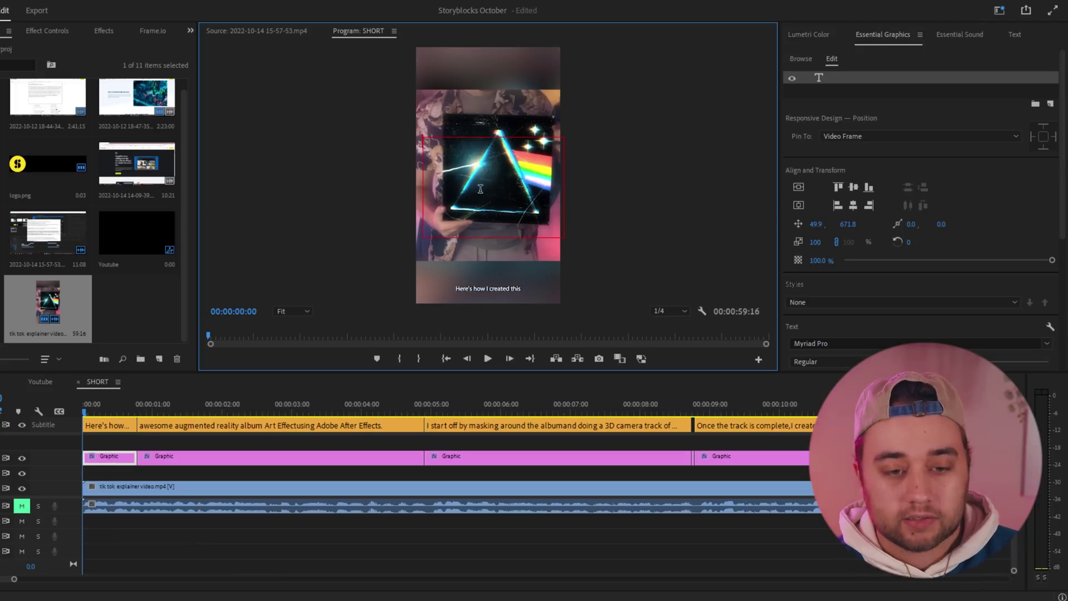
type("Here's how I created this")
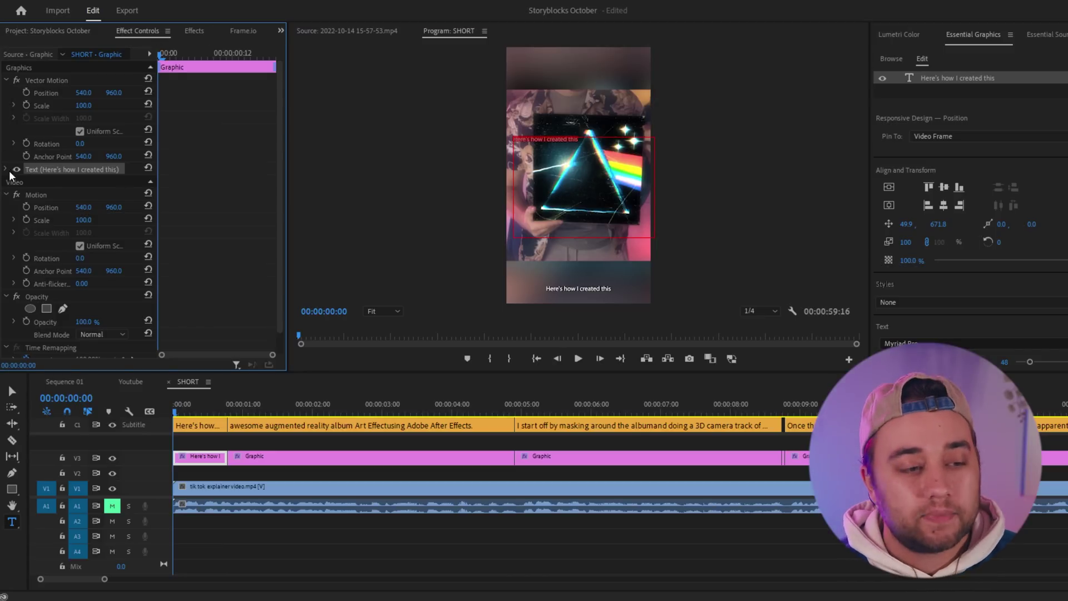
- Move the first caption graphic lower in the frame and raise its Scale to 156.4
left_click(8, 169)
left_click(46, 81)
left_click_drag(581, 147, 615, 285)
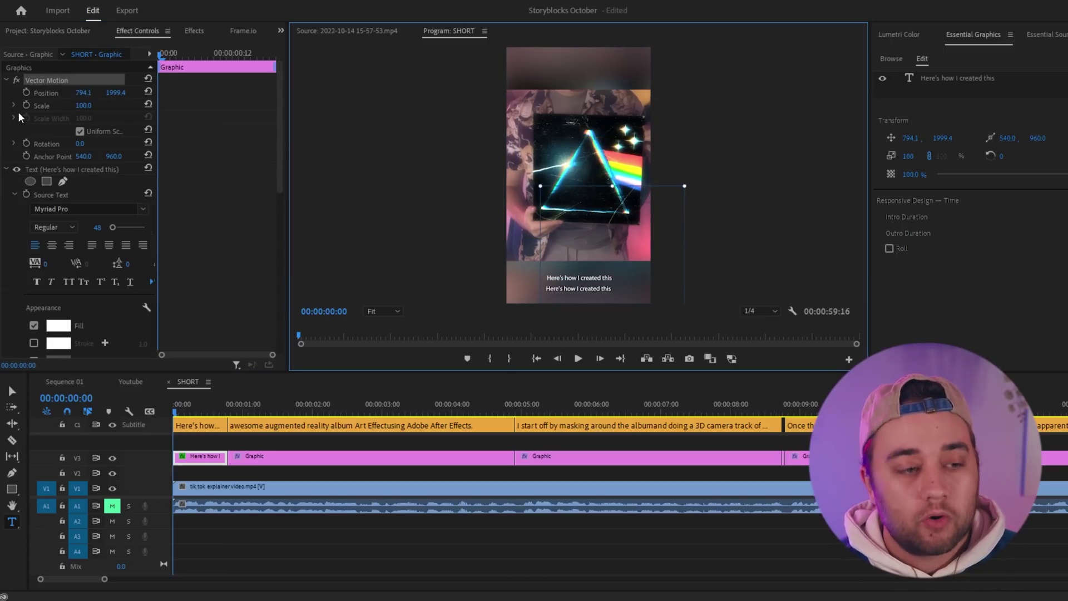
left_click(13, 105)
left_click_drag(79, 128, 115, 136)
left_click_drag(593, 228, 618, 249)
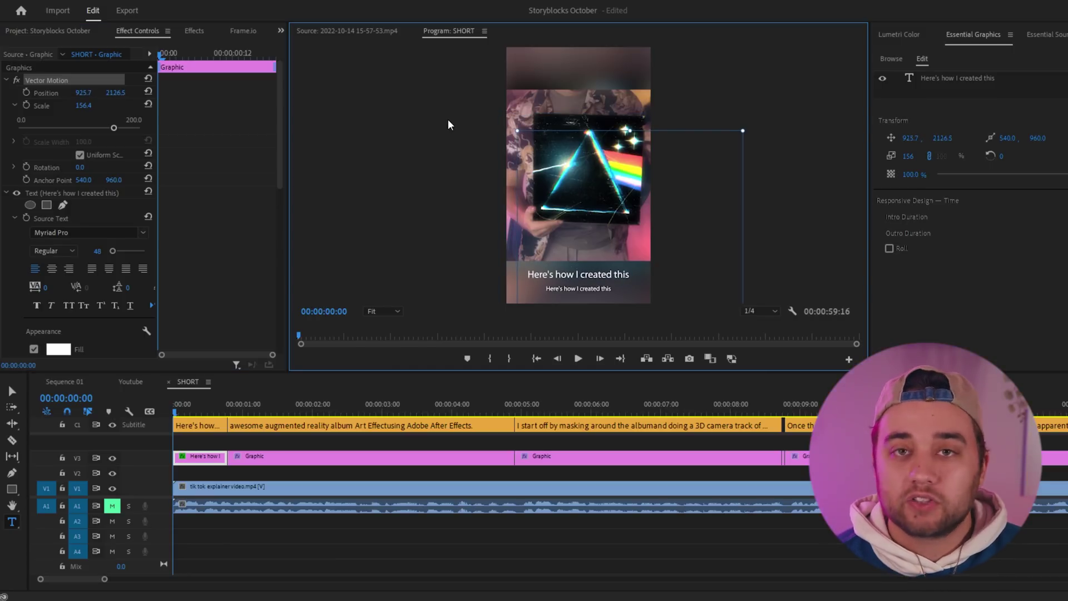
- Check the original subtitle's style, then reselect the first caption graphic's text layer
left_click(217, 426)
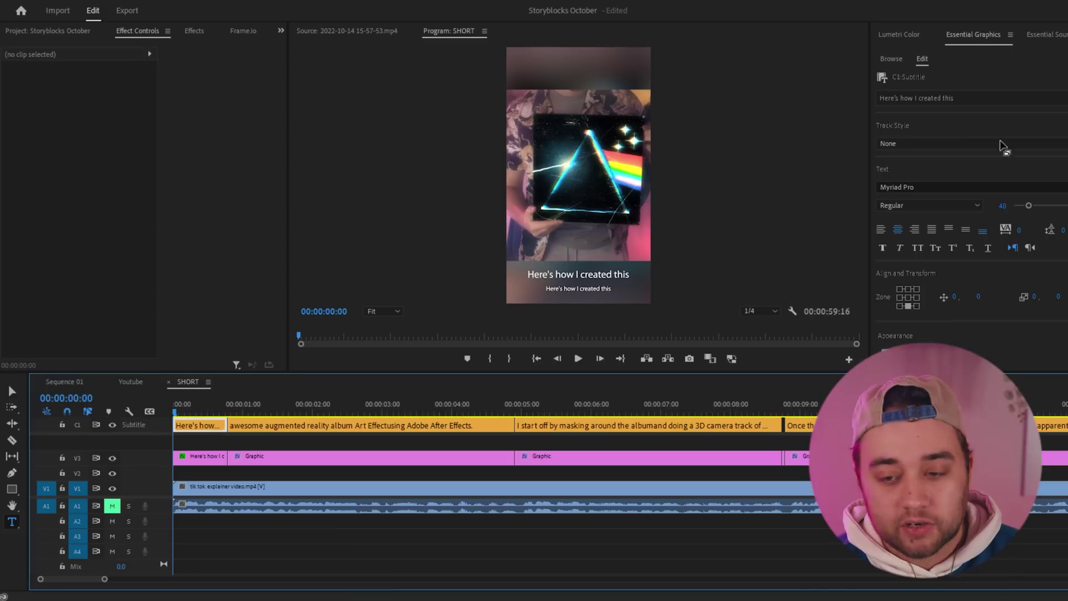
scroll(1004, 308, "down", 1)
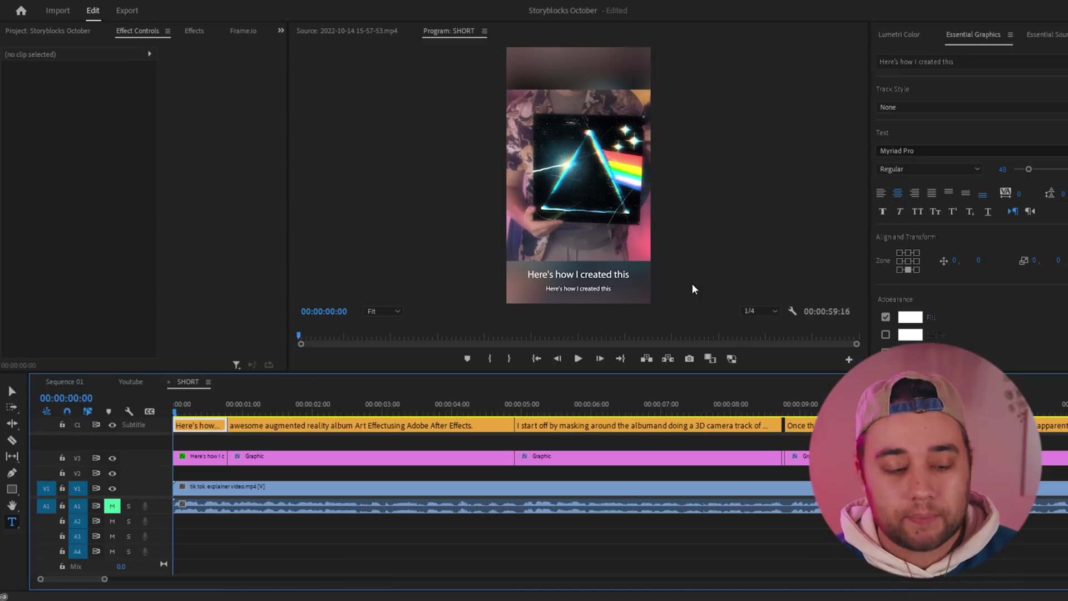
left_click(194, 458)
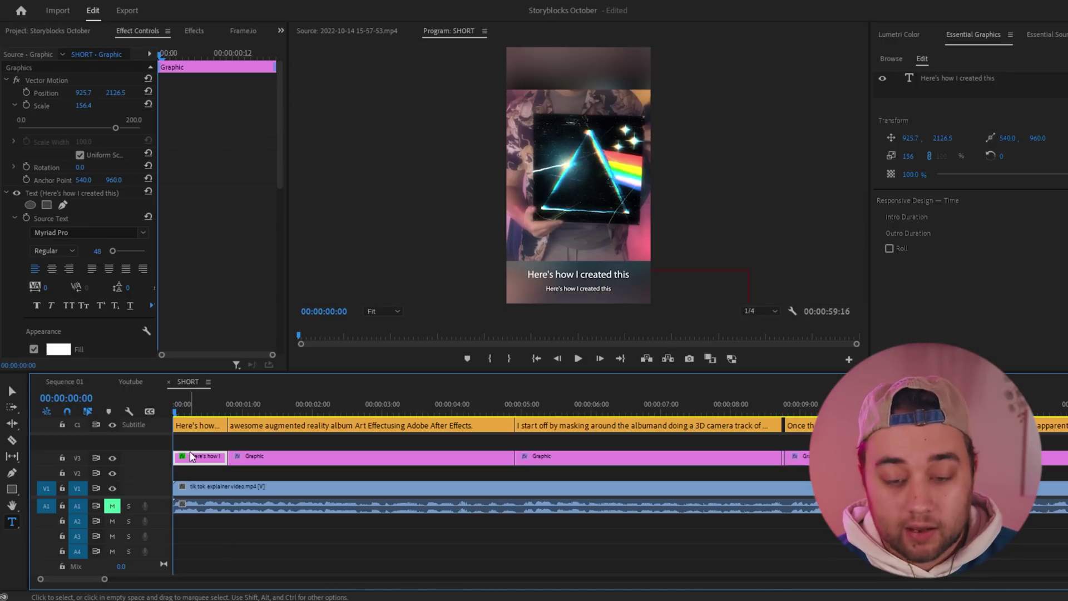
left_click(957, 78)
left_click(1014, 280)
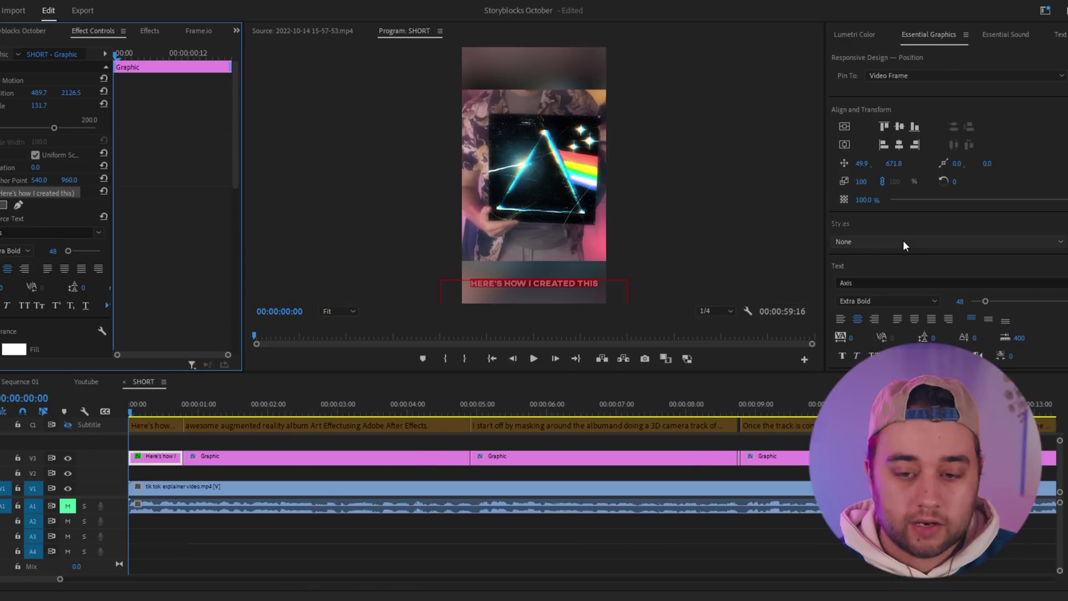
- Save the Axis Extra Bold all-caps look as a text style and reselect the 131.7% scale setting
left_click(948, 241)
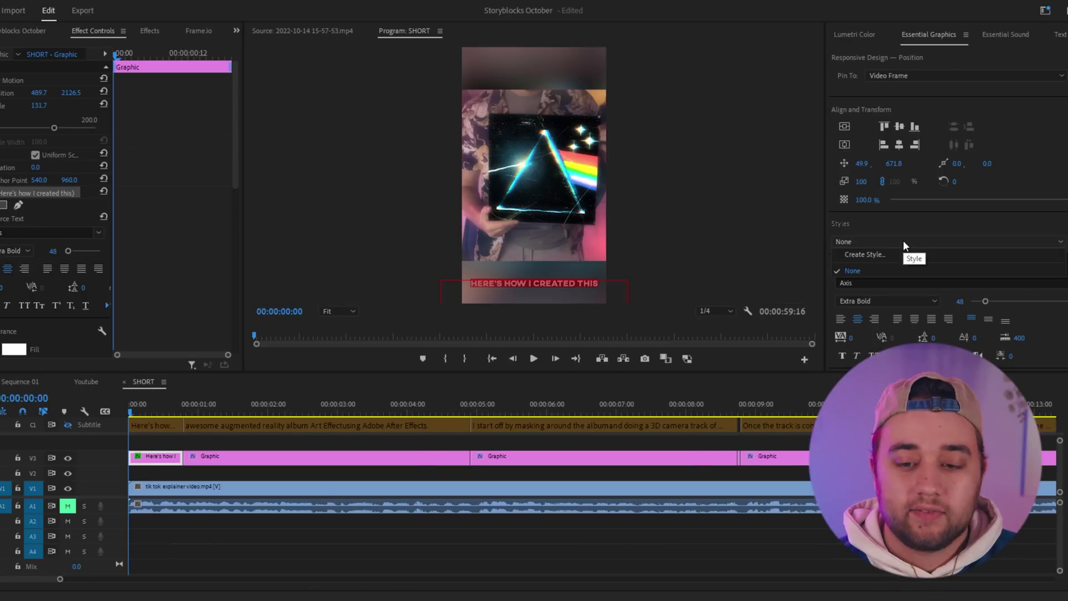
left_click(933, 256)
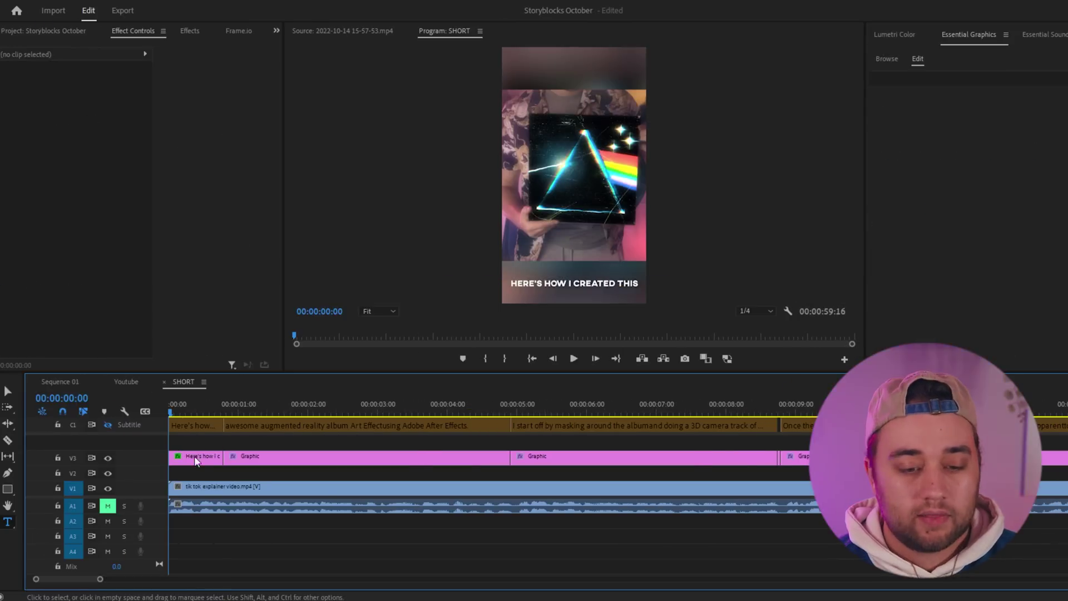
left_click(154, 455)
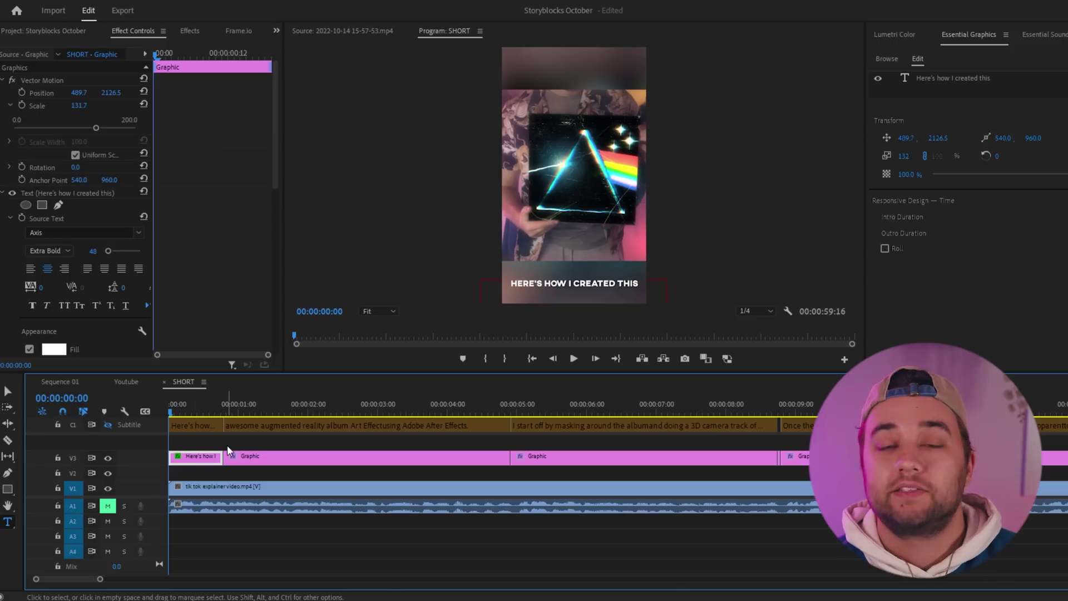
left_click(34, 105)
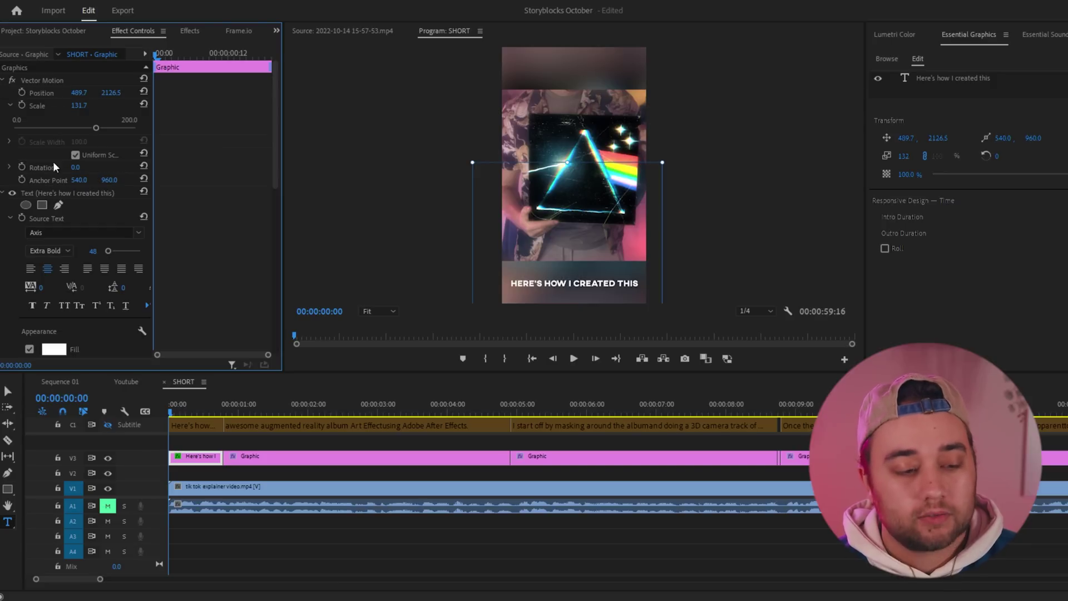
- Enable Position and Scale keyframes and enlarge the caption a few frames into the clip
left_click(22, 93)
left_click(24, 102)
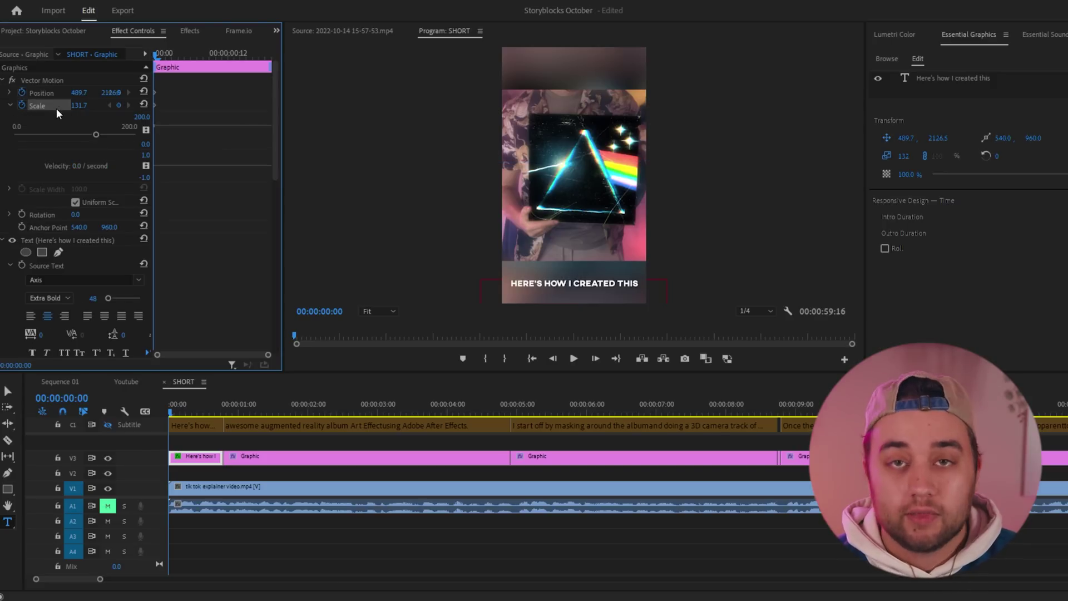
left_click_drag(168, 412, 182, 412)
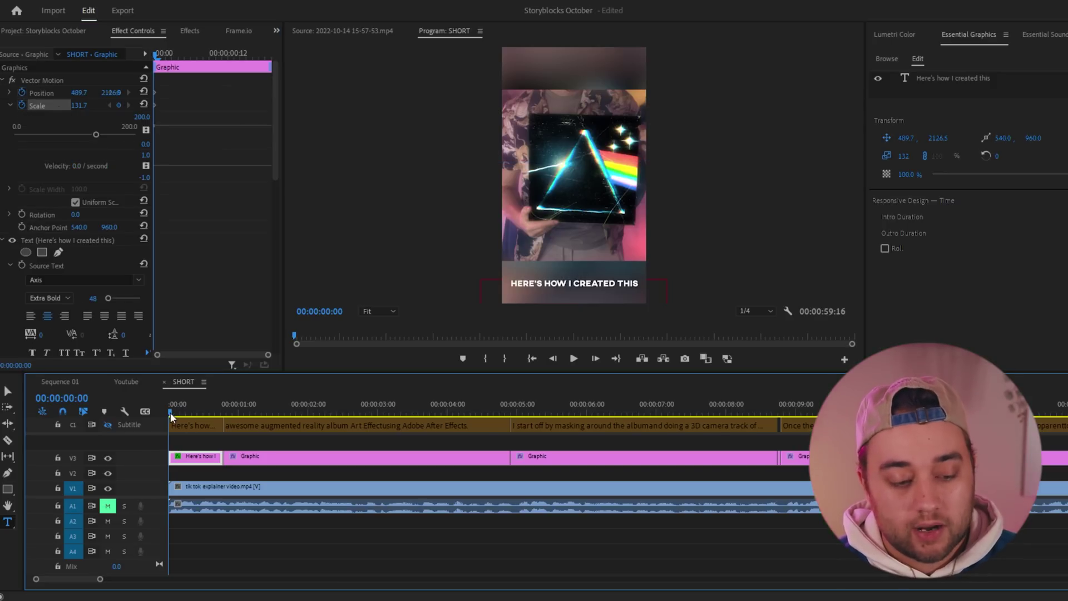
left_click_drag(97, 135, 93, 137)
key("Right")
key("Right")
key("Right")
key("Right")
key("Right")
key("Right")
key("Right")
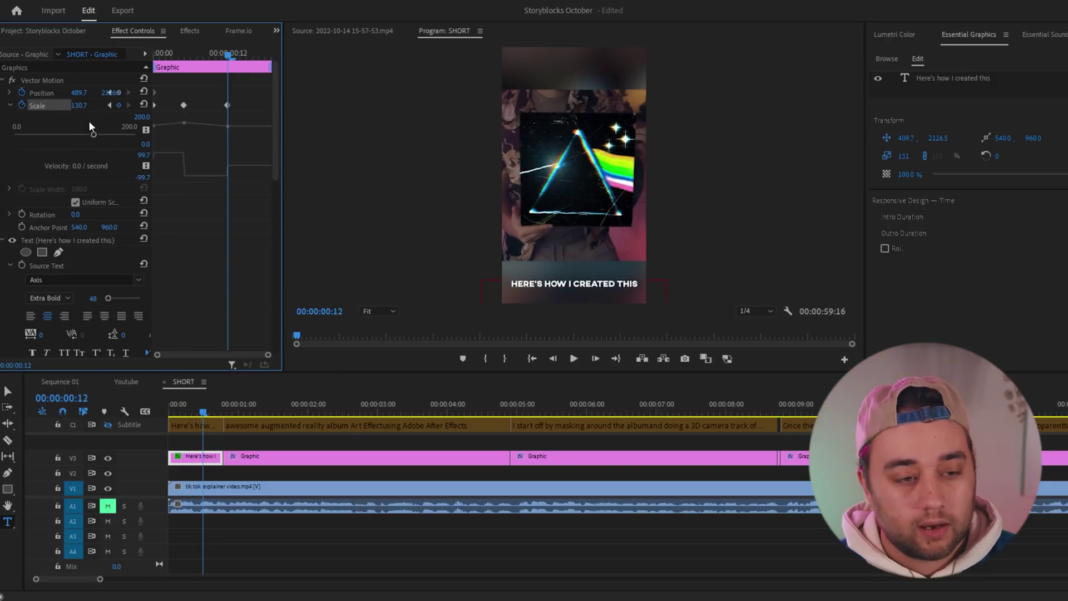
- Move the scale keyframe closer in time and bring up easing options for the first keyframe
key("Home")
mouse_move(184, 107)
left_mouse_down()
mouse_move(172, 109)
mouse_move(190, 105)
left_mouse_up()
right_click(171, 106)
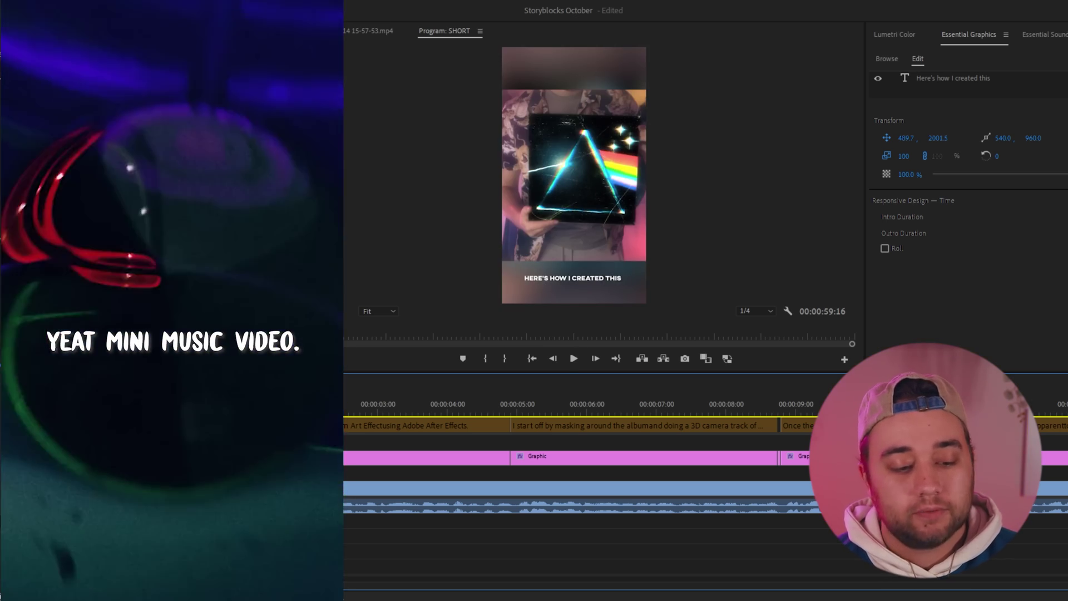
- Apply the second caption's augmented reality album text to the second graphic and play back the sequence
left_click(573, 277)
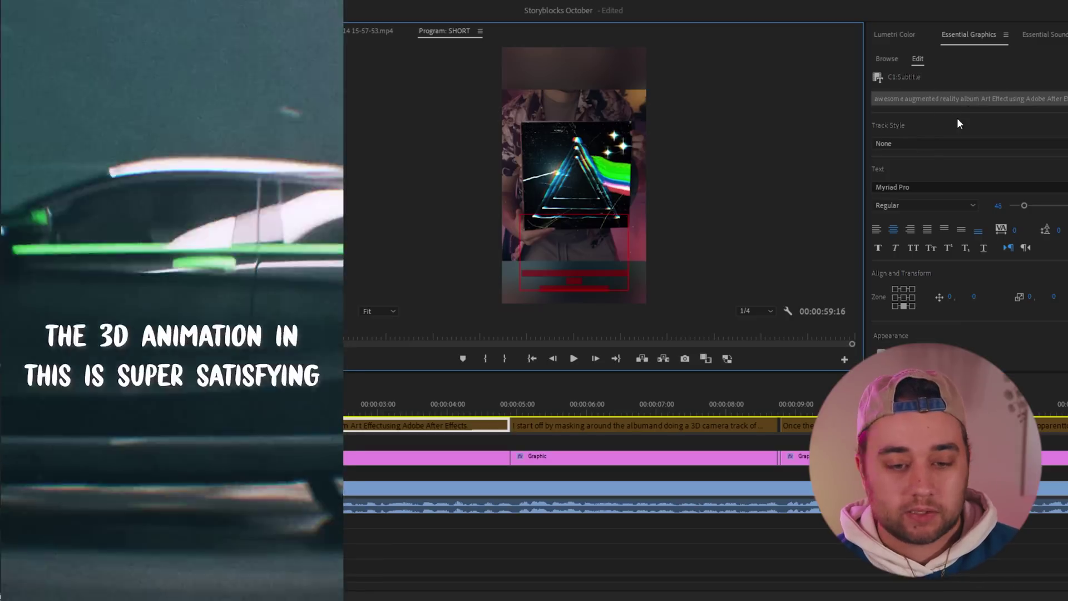
left_click(279, 486)
key("space")
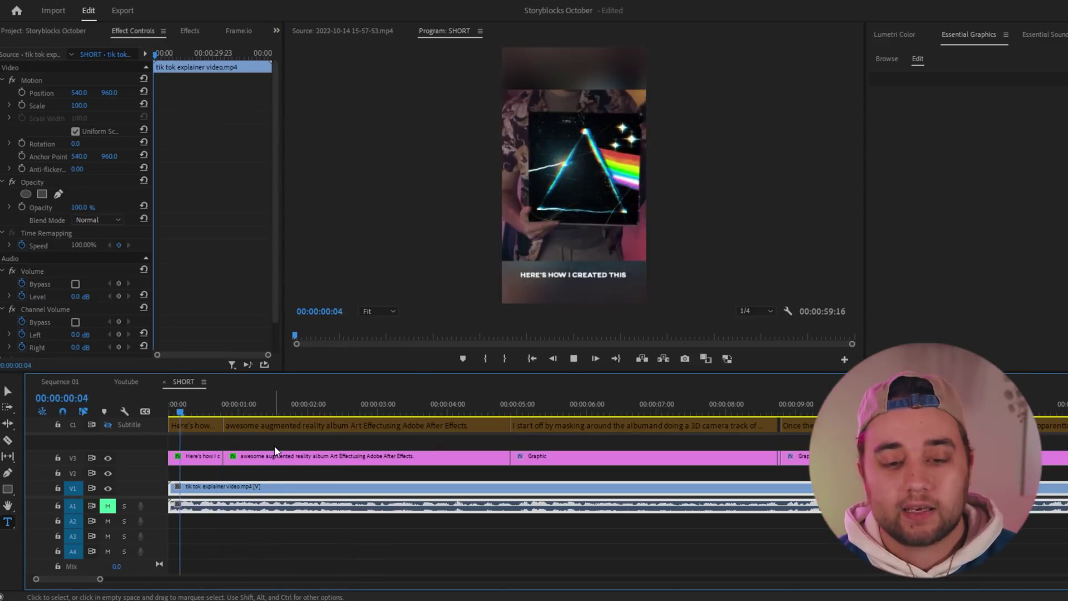
key("space")
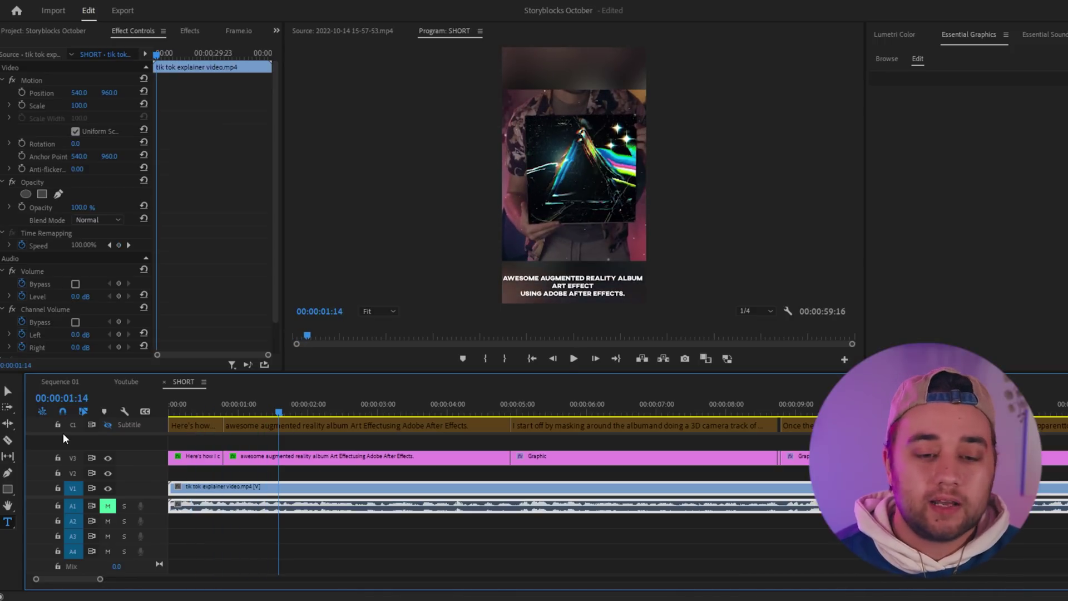
left_click(347, 436)
key("minus")
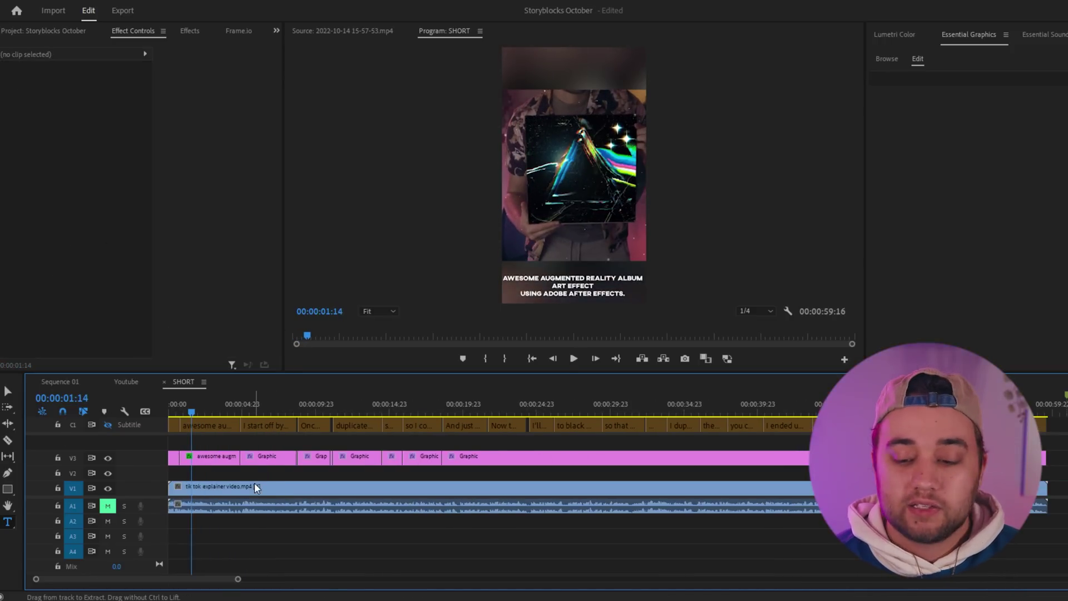